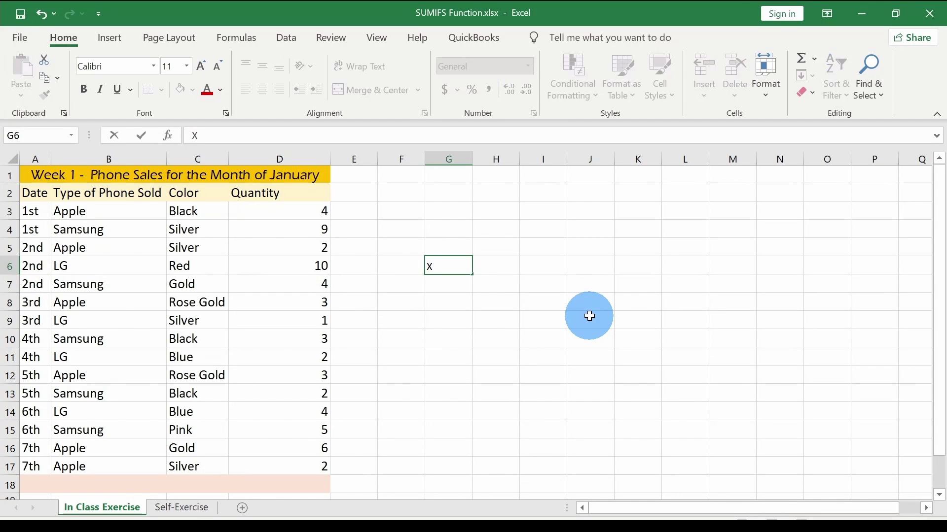
Total the Quantity column in cell D18 with the formula =SUM(D3:D17)
key("Escape")
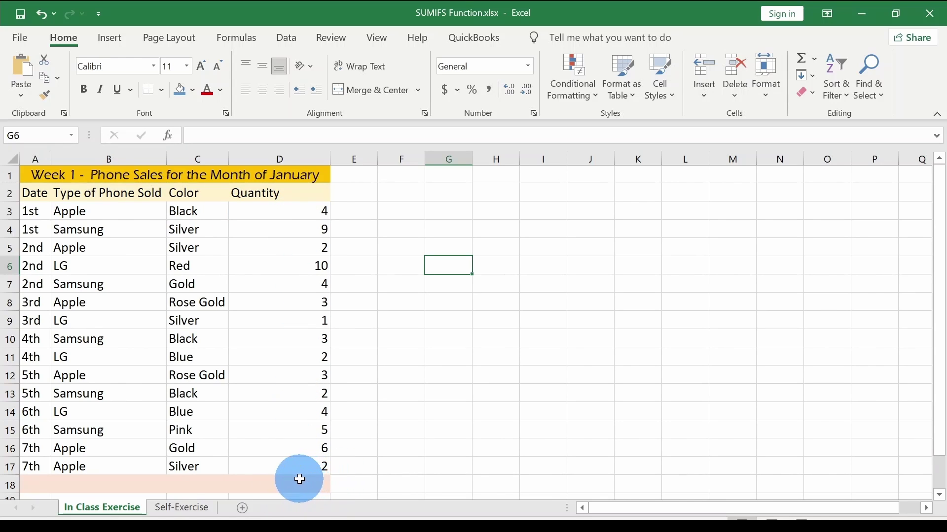
left_click(300, 480)
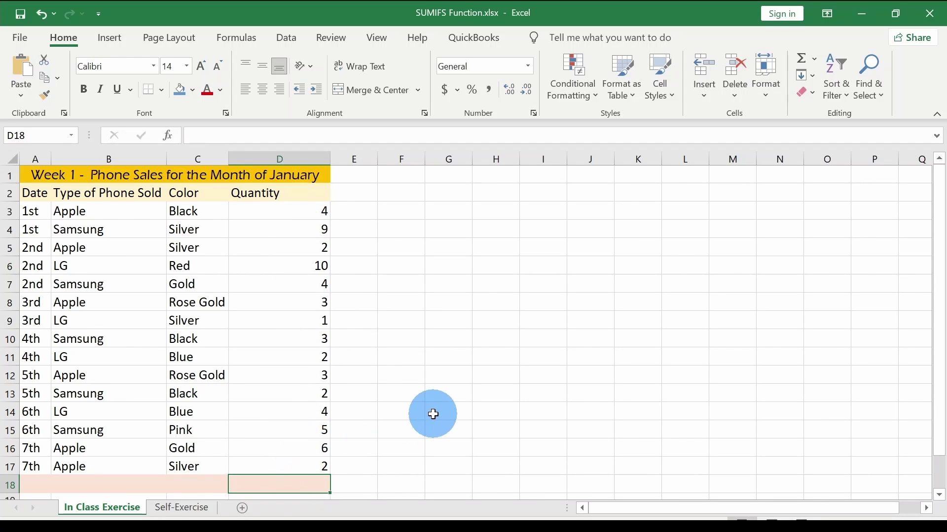
type("=SUM")
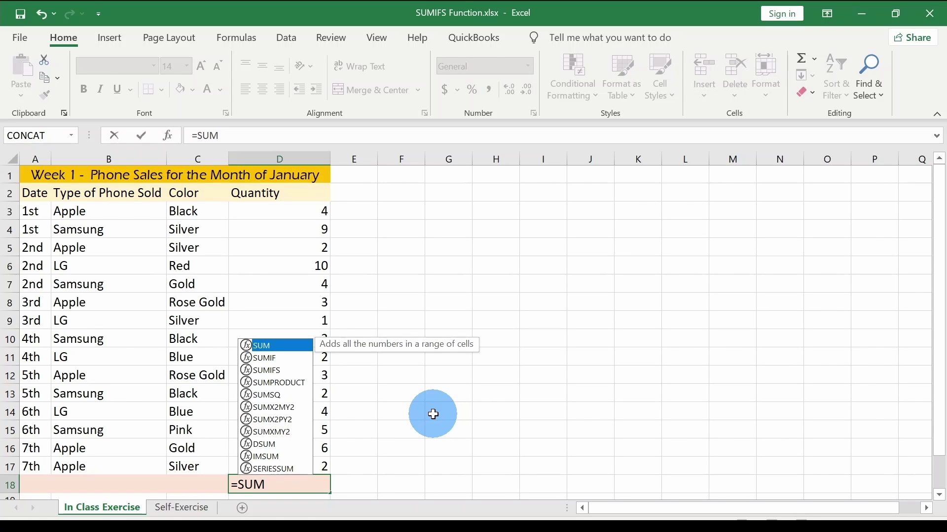
type("(")
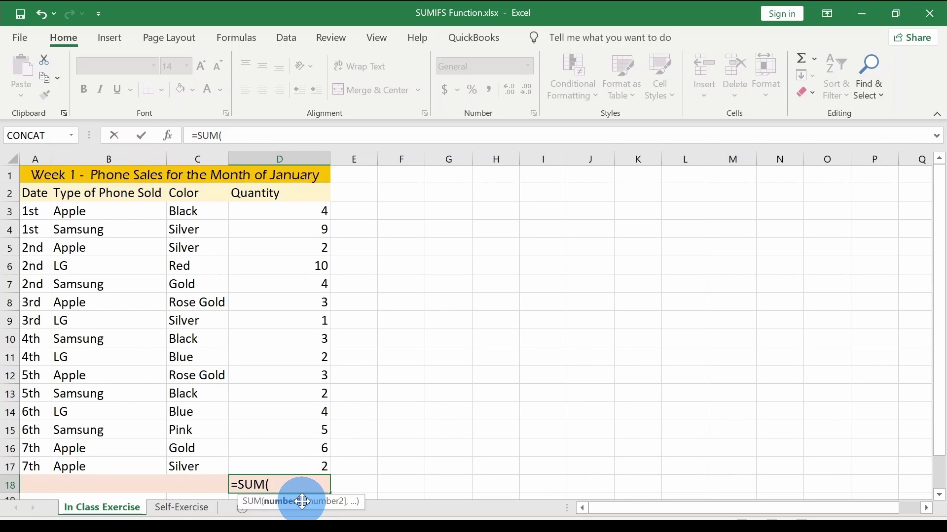
left_click_drag(291, 215, 277, 458)
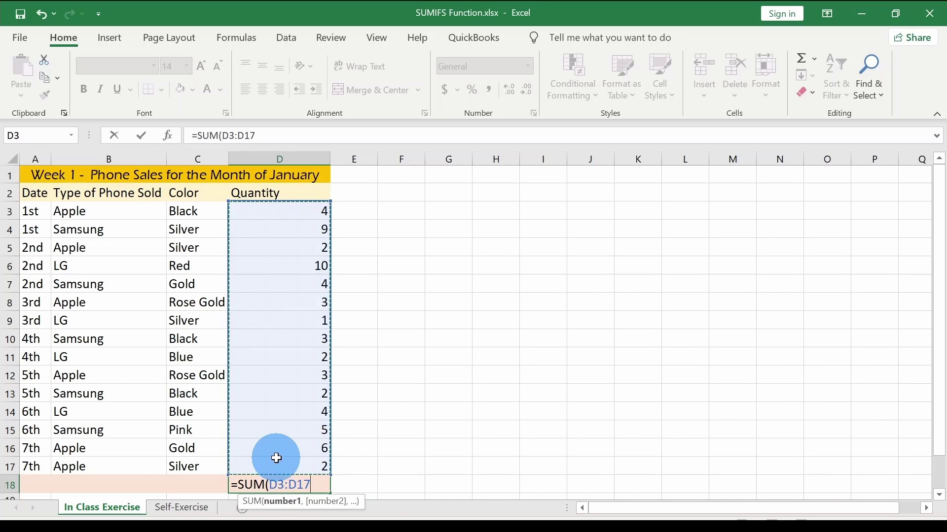
key("Return")
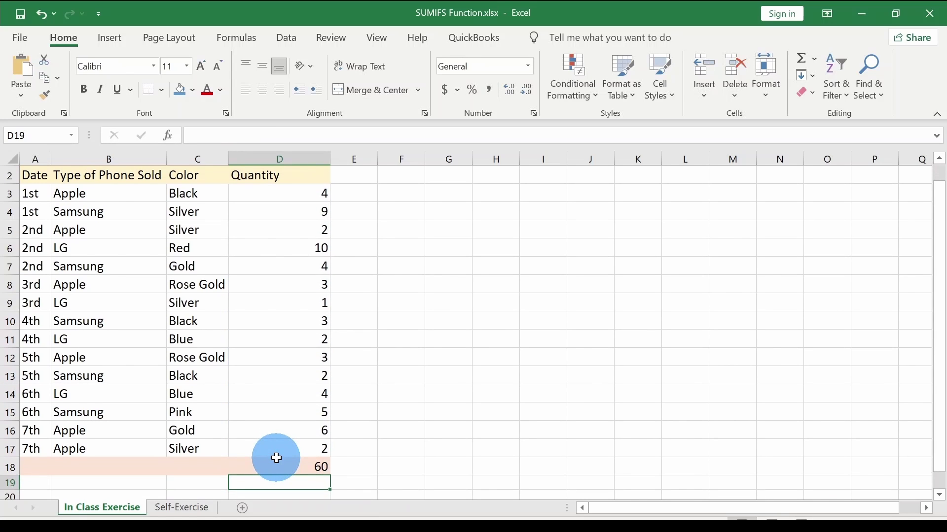
left_click(282, 463)
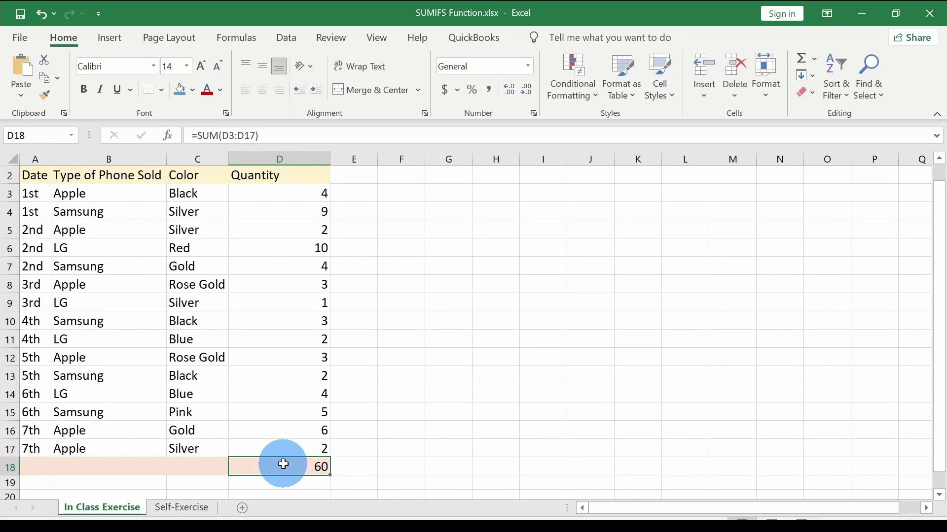
scroll(283, 465, "up", 1)
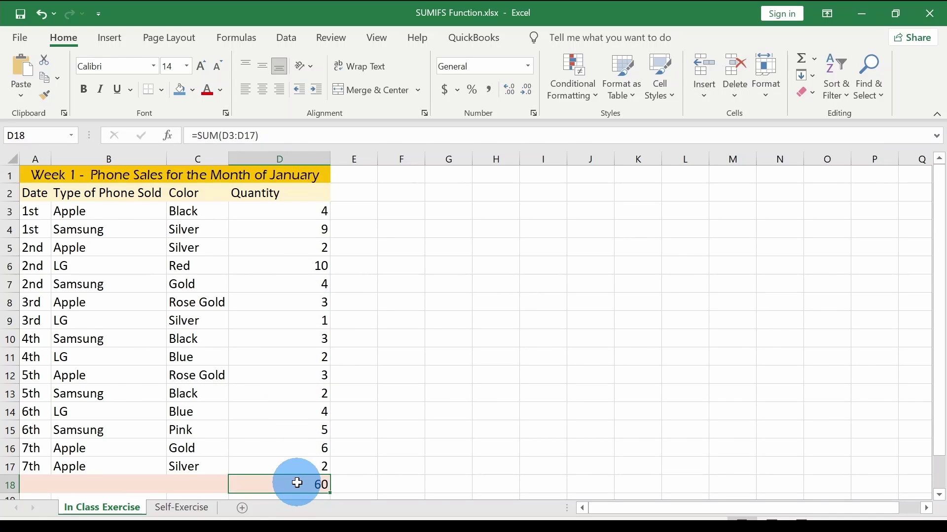
Enter the phone type labels Apple, Samsung and LG in cells G6 to G8
left_click(452, 263)
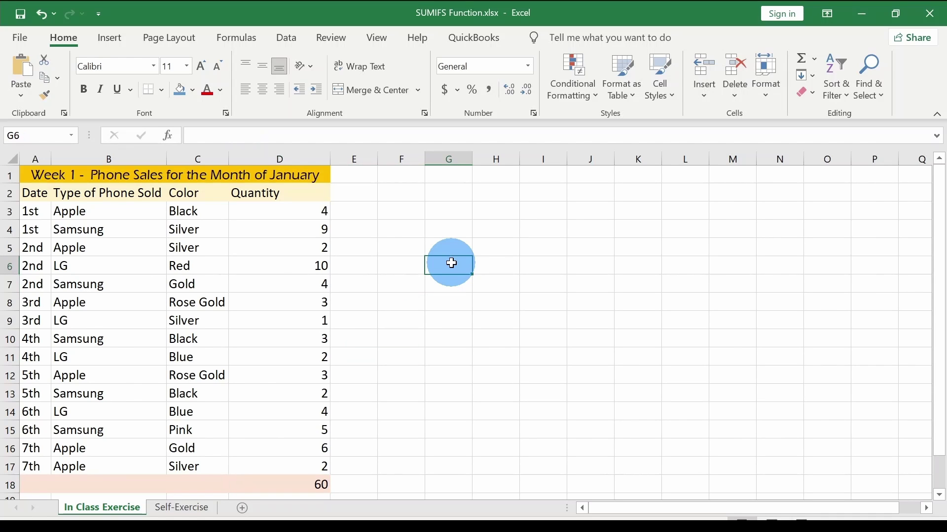
type("Apple")
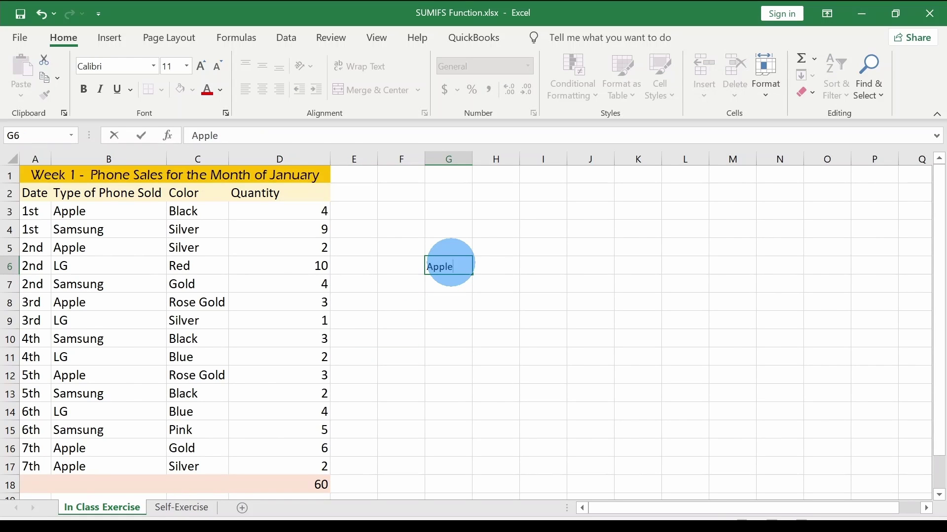
key("Return")
type("S")
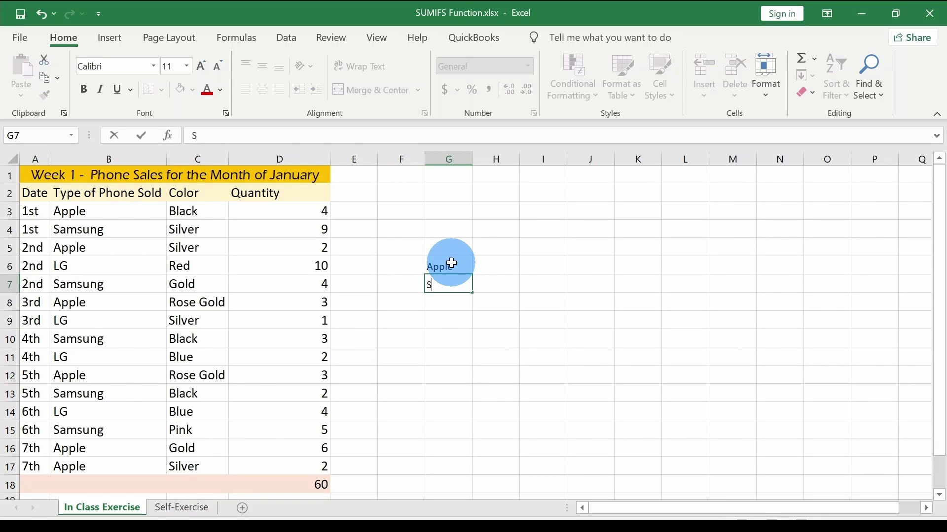
type("amsung")
key("Return")
type("LG")
key("Tab")
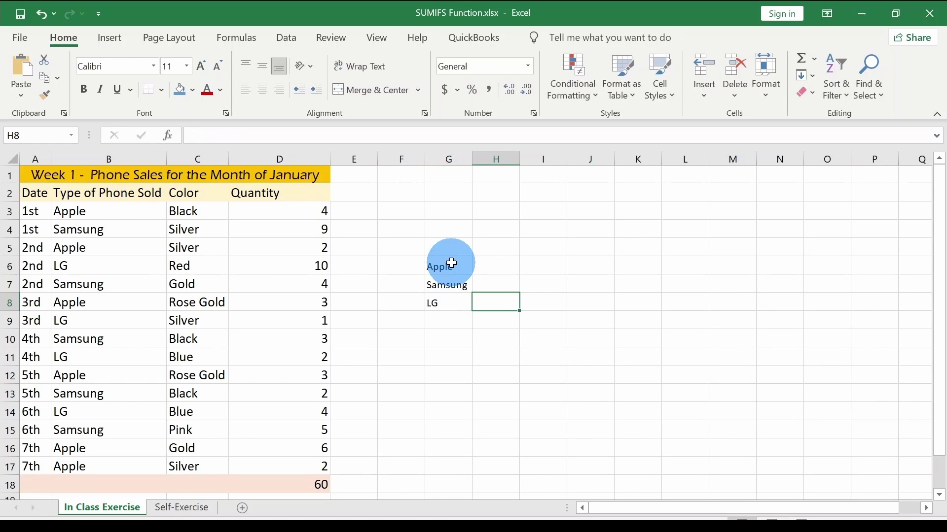
Sum the Apple quantities in cell H6 with the formula =SUMIFS(D3:D17,B3:B17,"Apple")
key("Up")
key("Up")
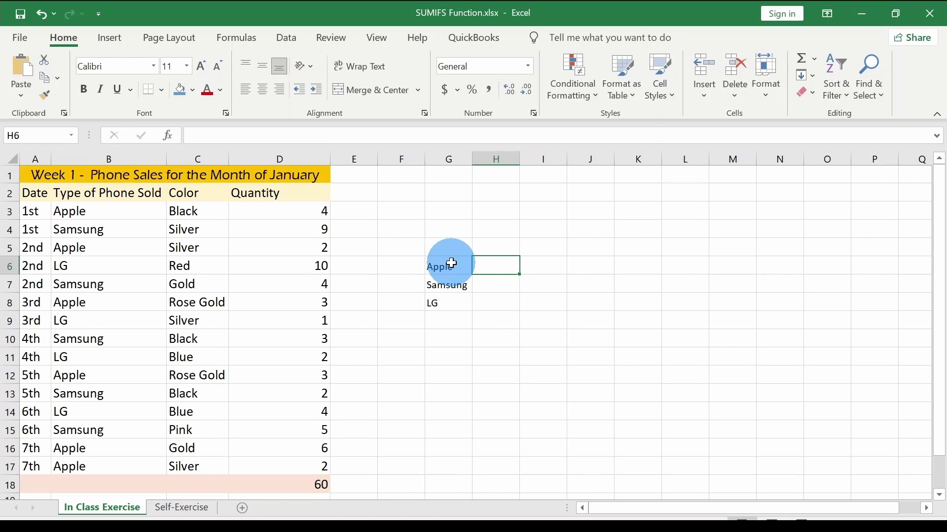
type("X")
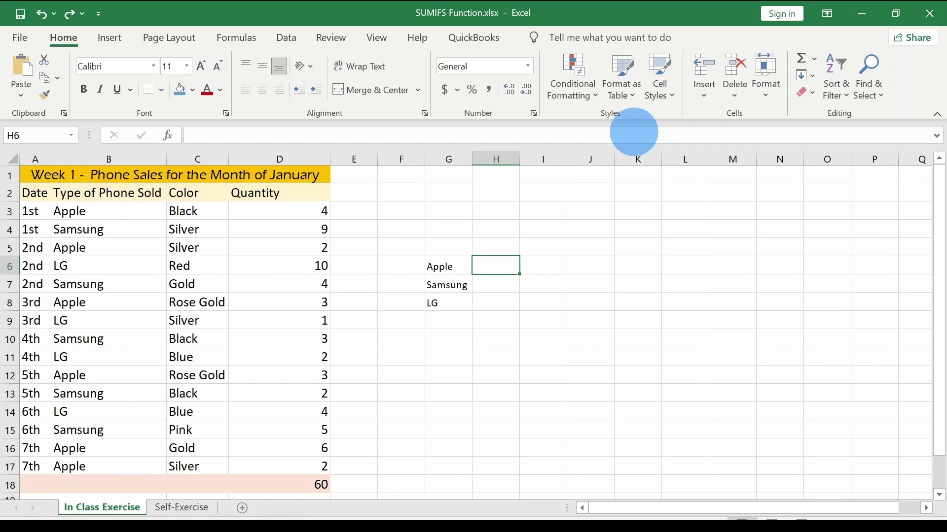
type("=SUMIFS")
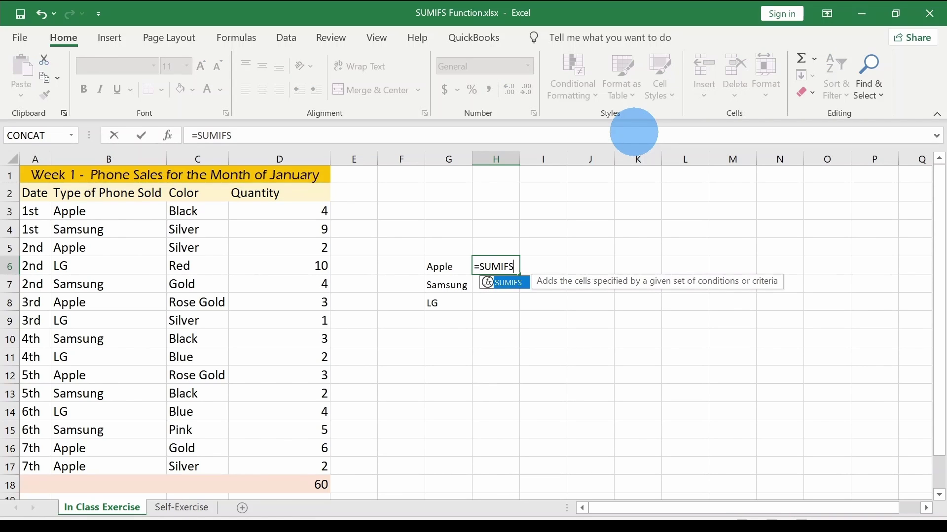
type("(")
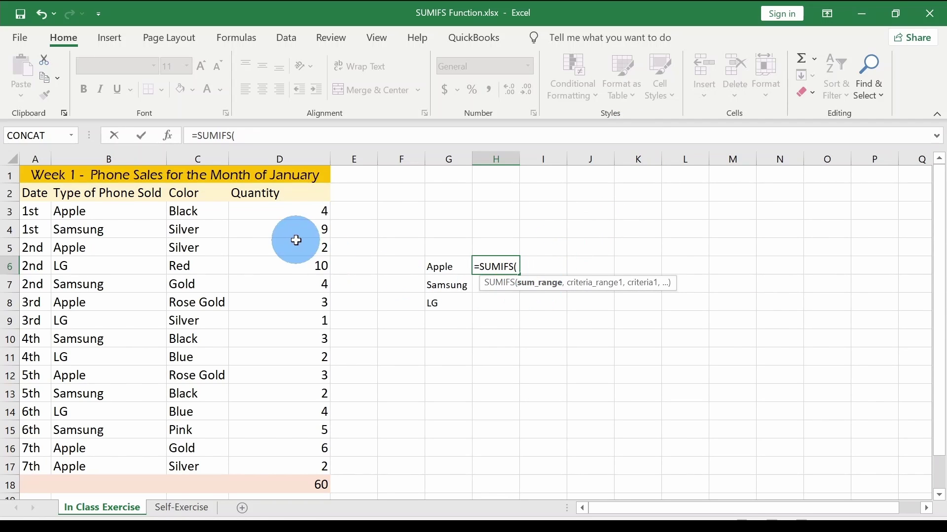
left_click(282, 211)
left_click_drag(282, 211, 260, 462)
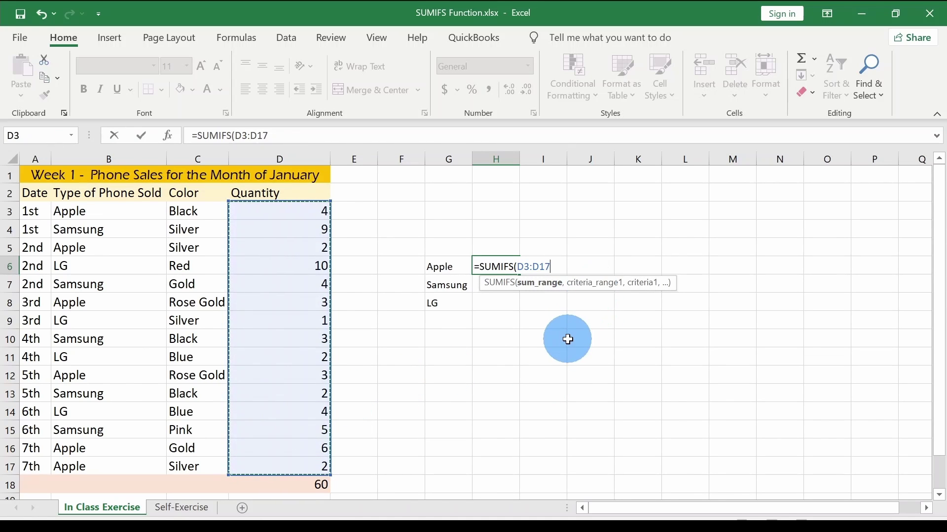
type(",")
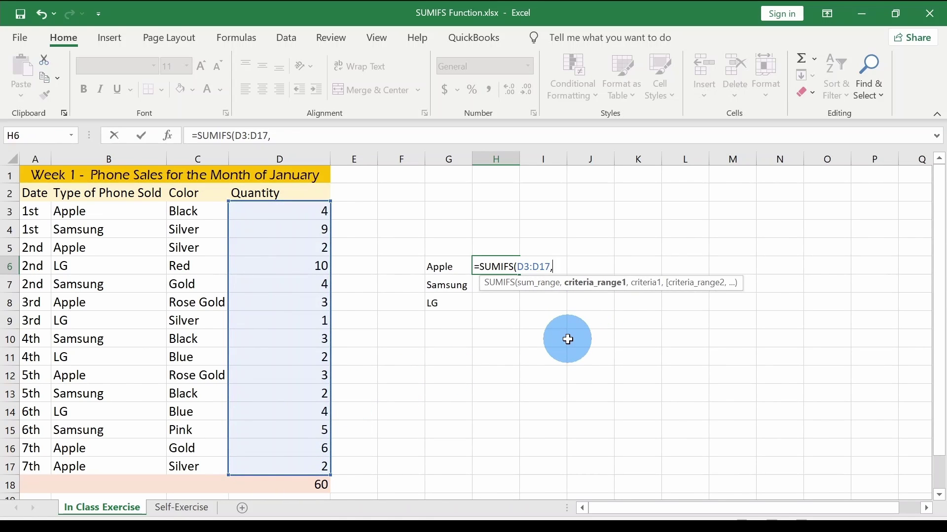
left_click_drag(110, 213, 74, 467)
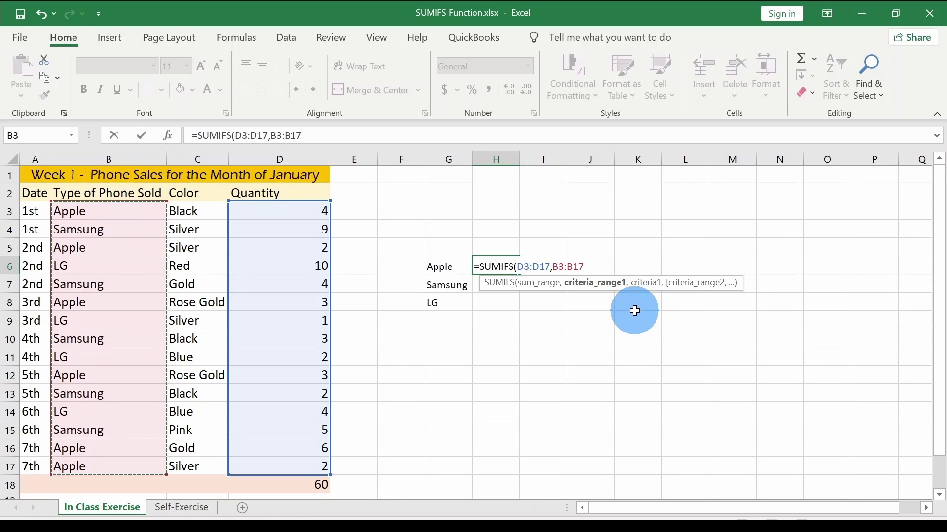
type(",")
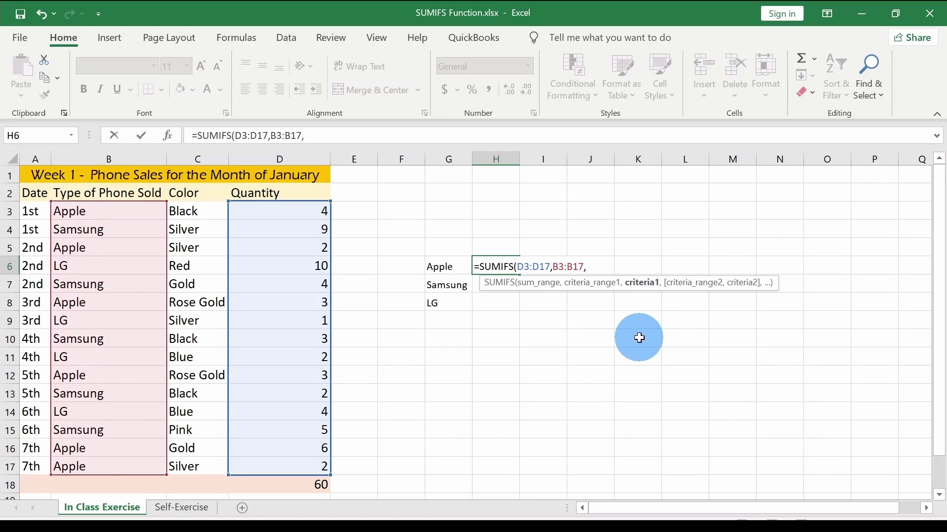
type("\"Apple\")")
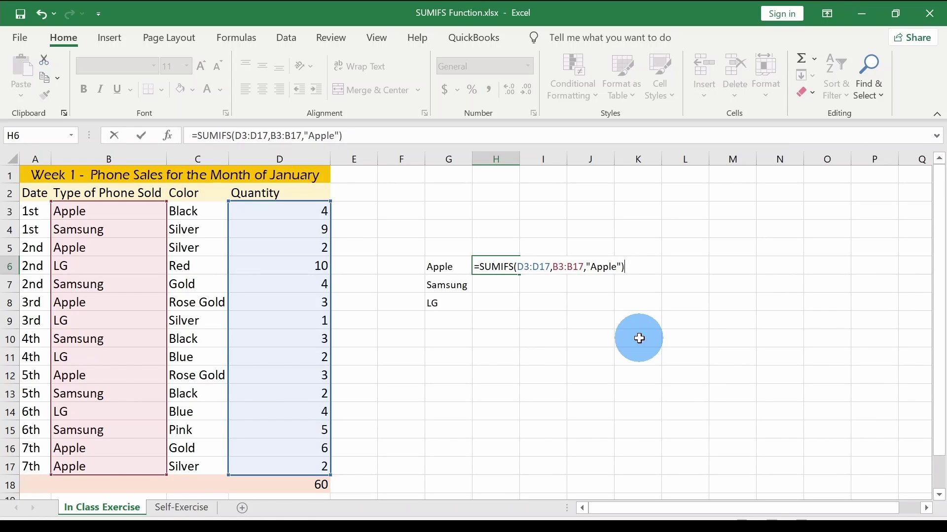
key("Return")
key("Up")
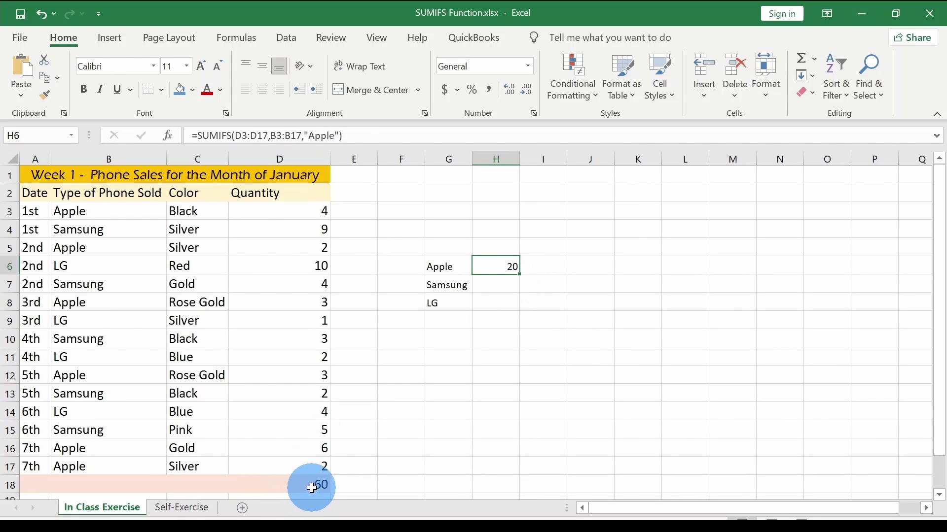
Sum the Samsung quantities in cell H7 with the formula =SUMIFS(D3:D17,B3:B17,"Samsung")
left_click(505, 283)
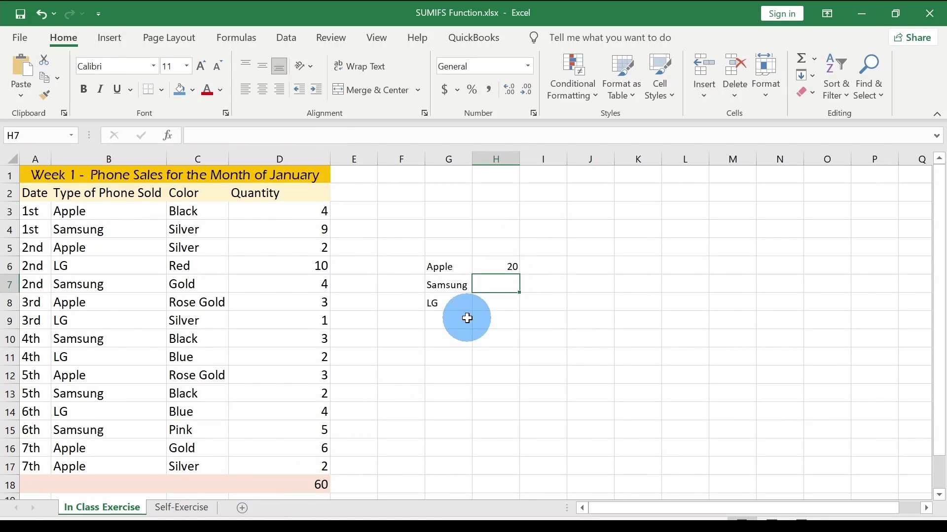
type("X")
key("Escape")
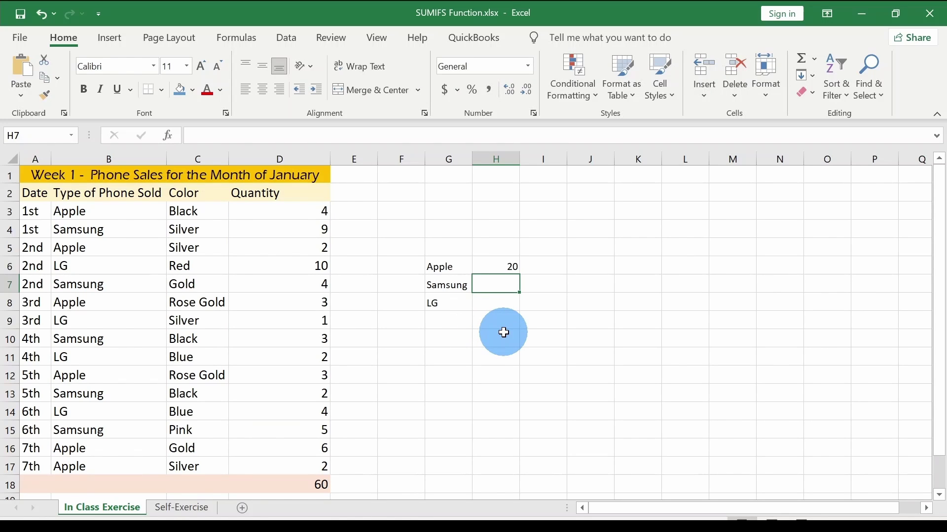
type("=SUMI")
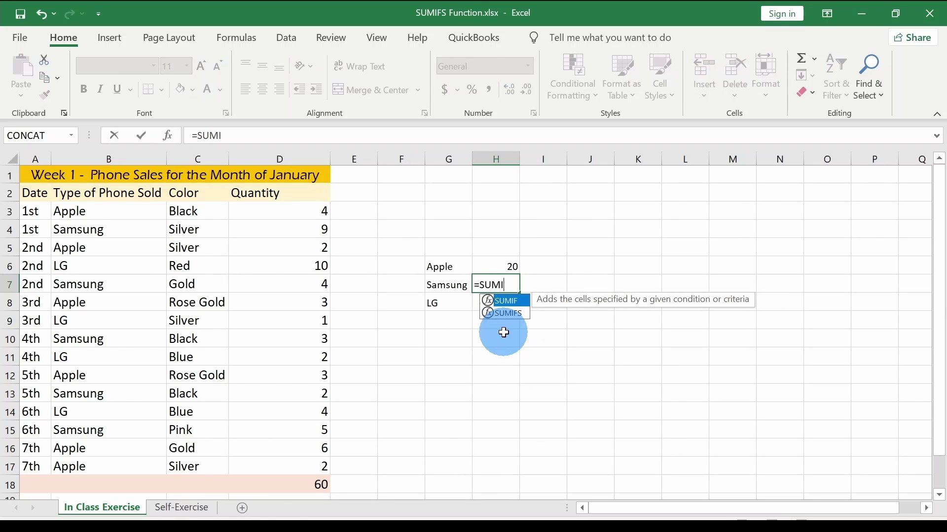
type("FS(")
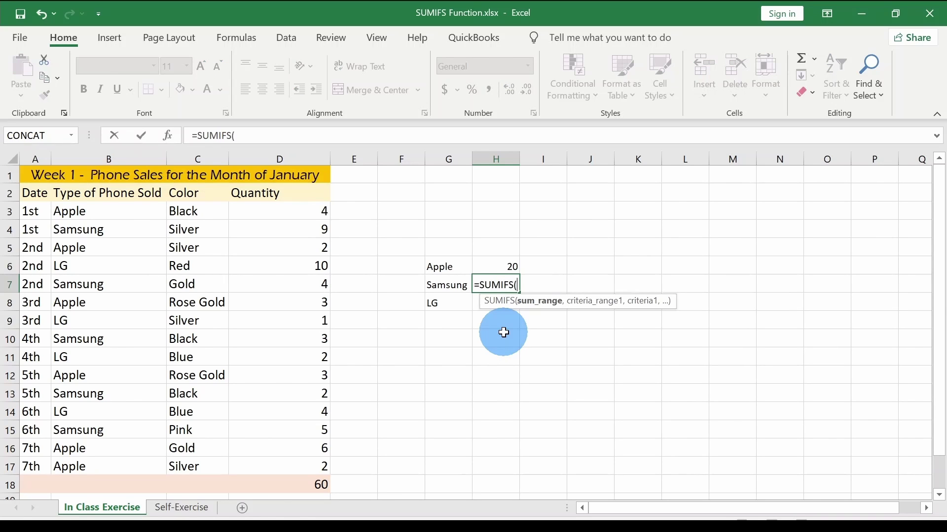
left_click_drag(257, 213, 246, 459)
type(",")
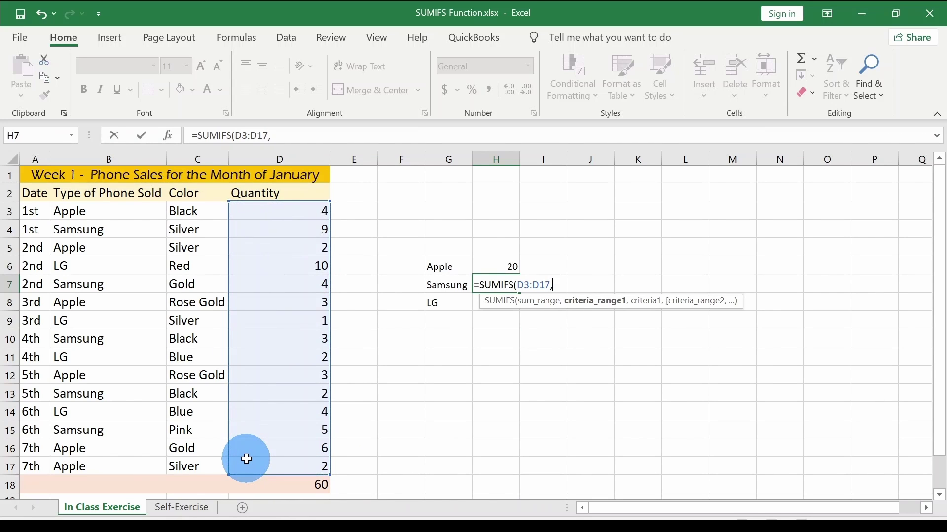
left_click_drag(116, 211, 122, 464)
type(",\"Sams")
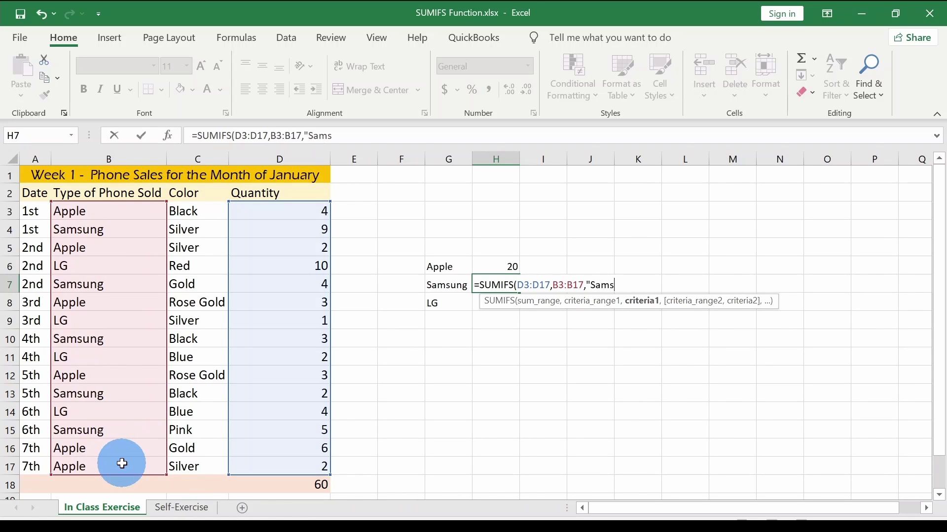
type("ung\")")
key("Return")
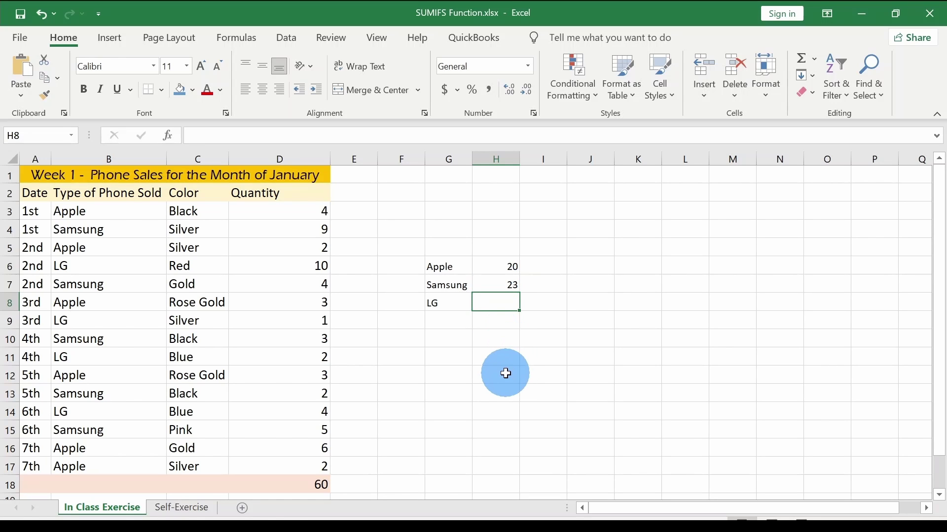
Sum the LG quantities in cell H8 with the formula =SUMIFS(D3:D17,B3:B17,"LG")
type("=SUMIFS(")
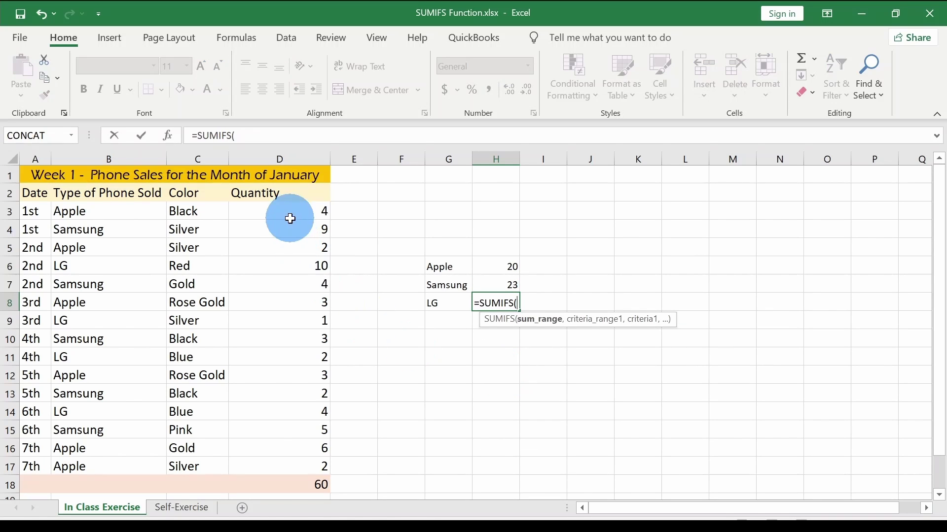
left_click_drag(292, 209, 278, 462)
type(",")
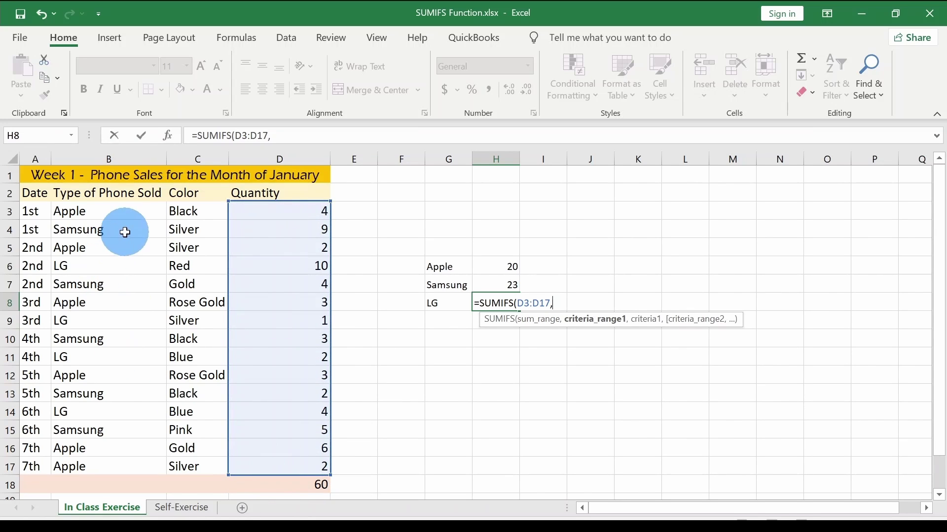
left_click(118, 211)
left_click_drag(103, 360, 116, 457)
type(",\"LG")
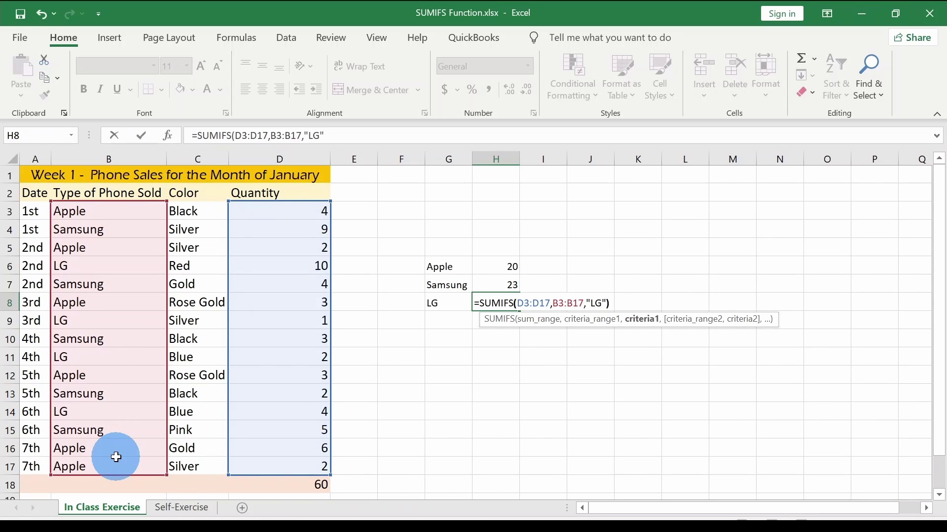
key("Return")
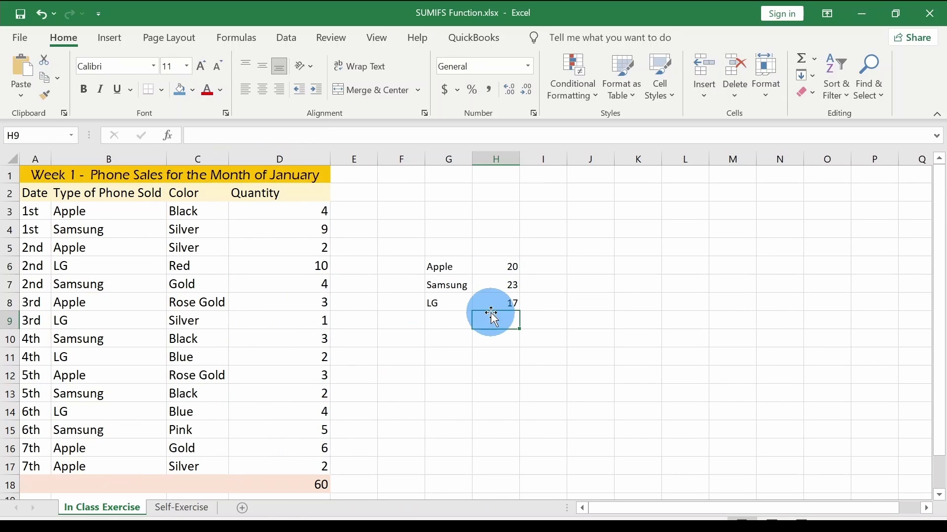
left_click(497, 271)
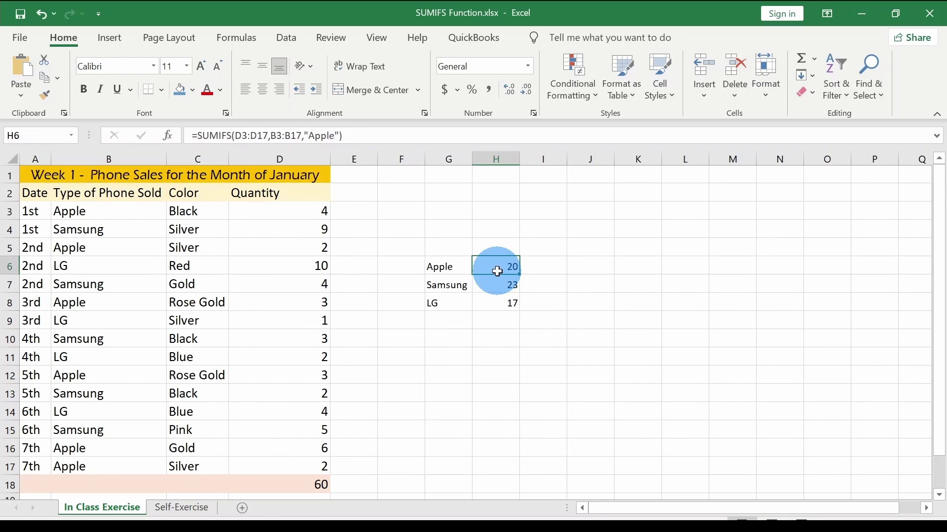
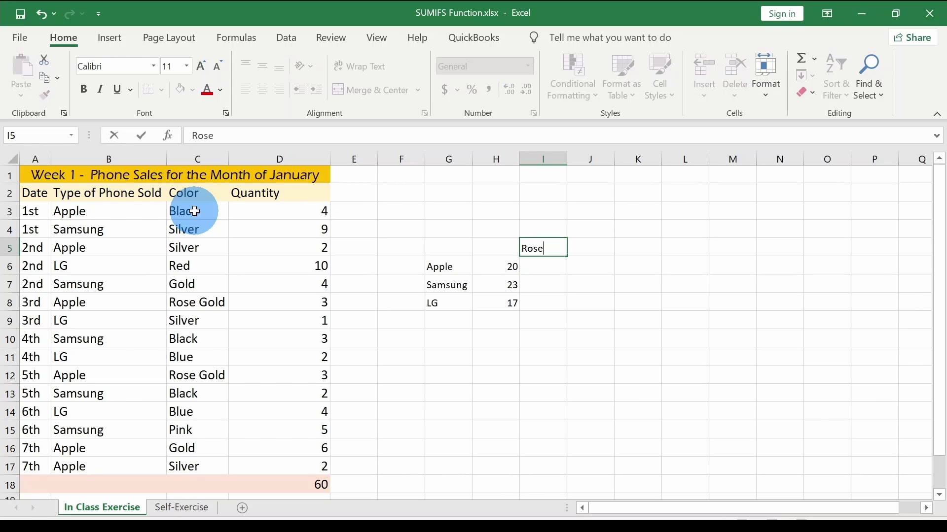
Enter the color headings Rose Gold, Black, Silver and Red in cells I5 to L5, and widen column I slightly
key("Tab")
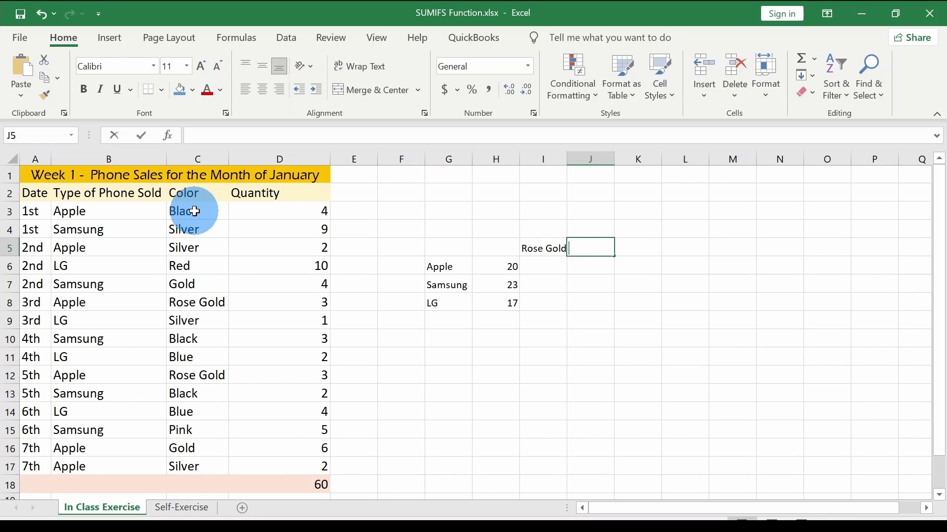
type("Black")
key("Tab")
type("Si")
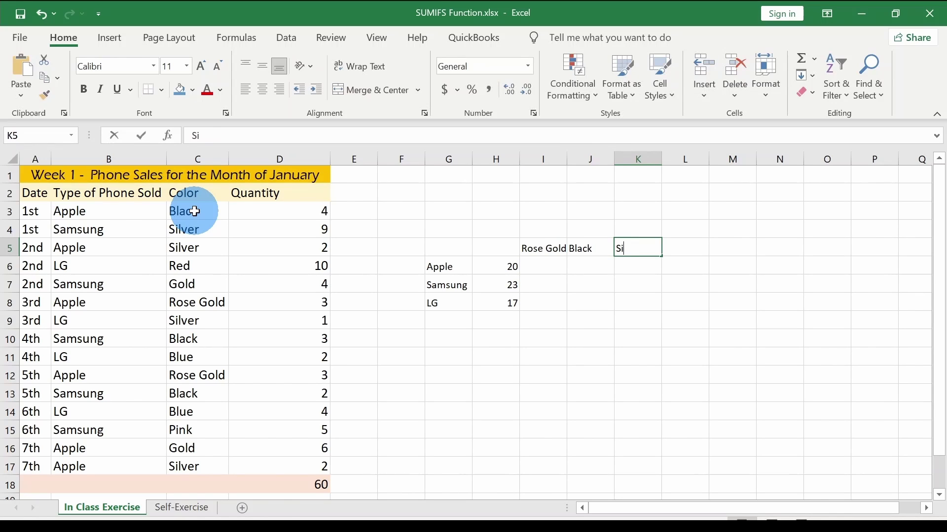
type("lver")
key("Tab")
type("Re")
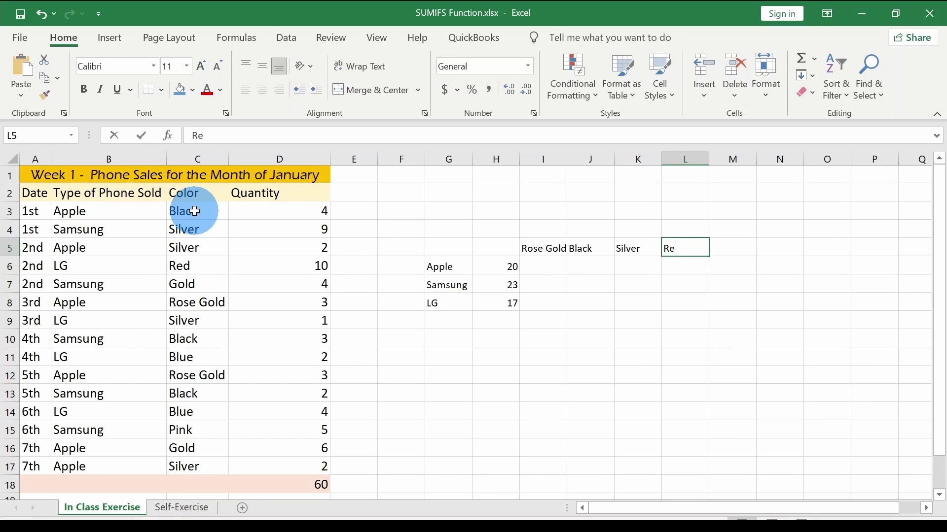
type("d")
key("Return")
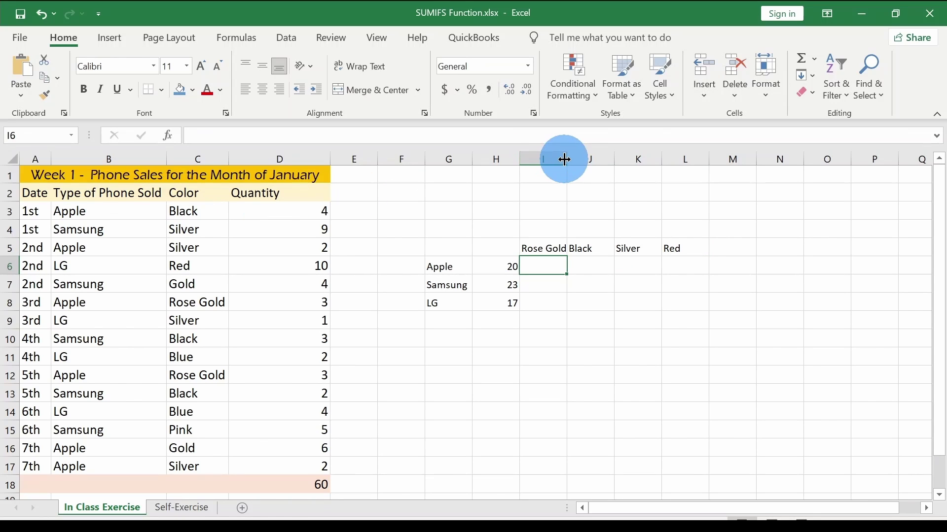
left_click_drag(562, 158, 564, 159)
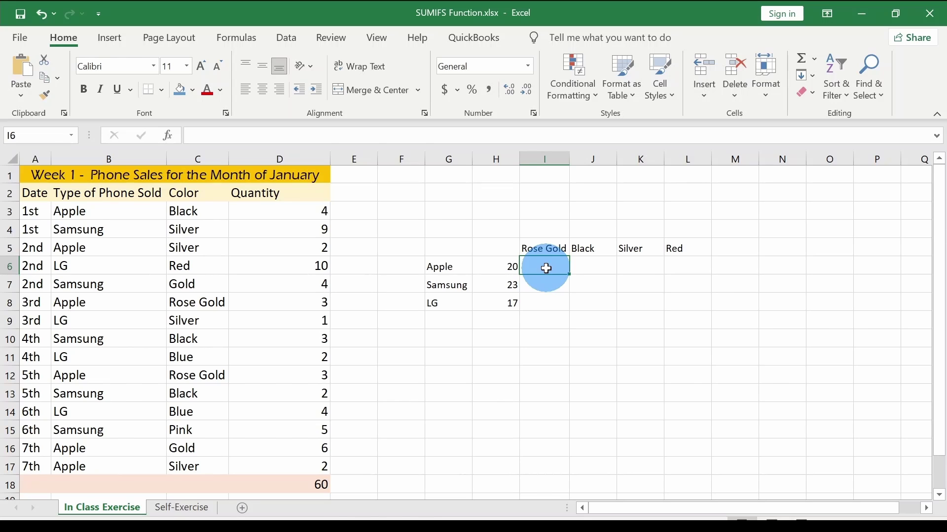
Sum the rose gold Apple quantities in cell I6 with =SUMIFS(D3:D17,B3:B17,"Apple",C3:C17,"Rose Gold") and check the matching table rows
type("=SUMIFS")
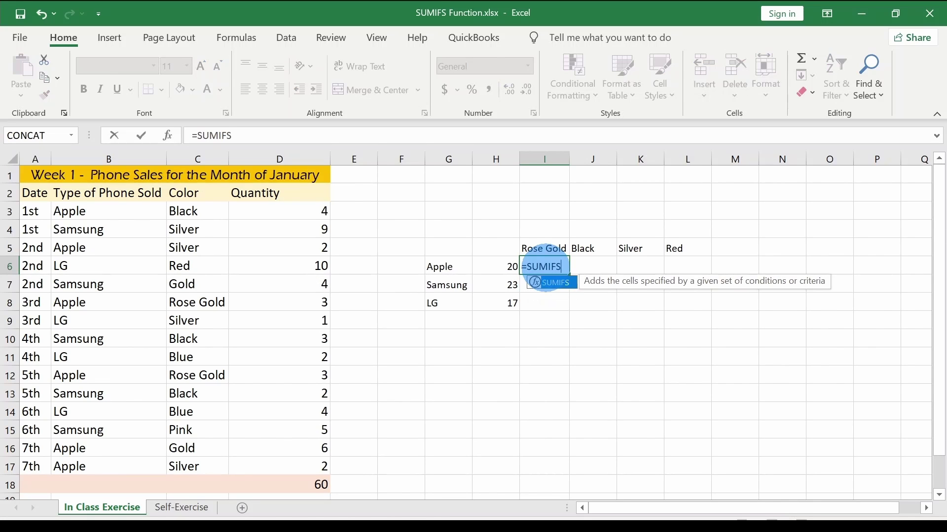
type("(")
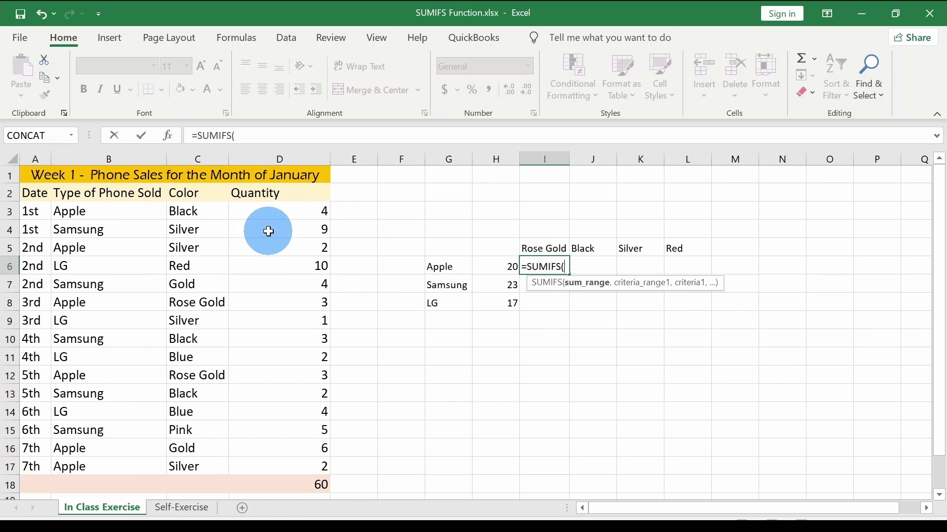
left_click_drag(277, 213, 260, 458)
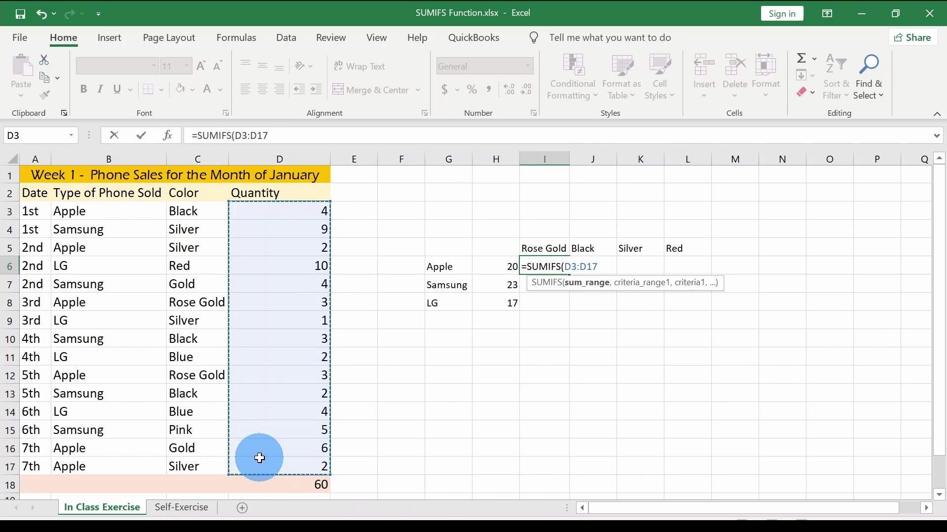
type(",")
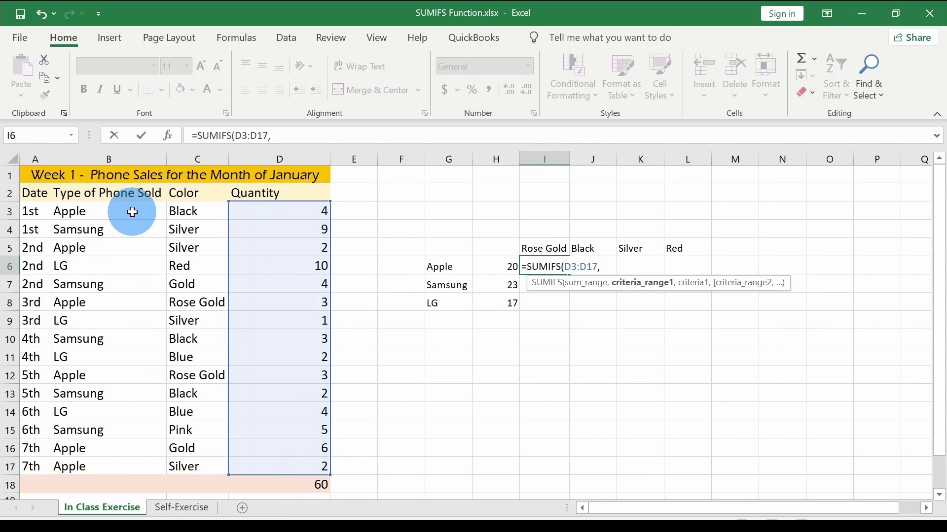
left_click_drag(131, 211, 119, 459)
type(",")
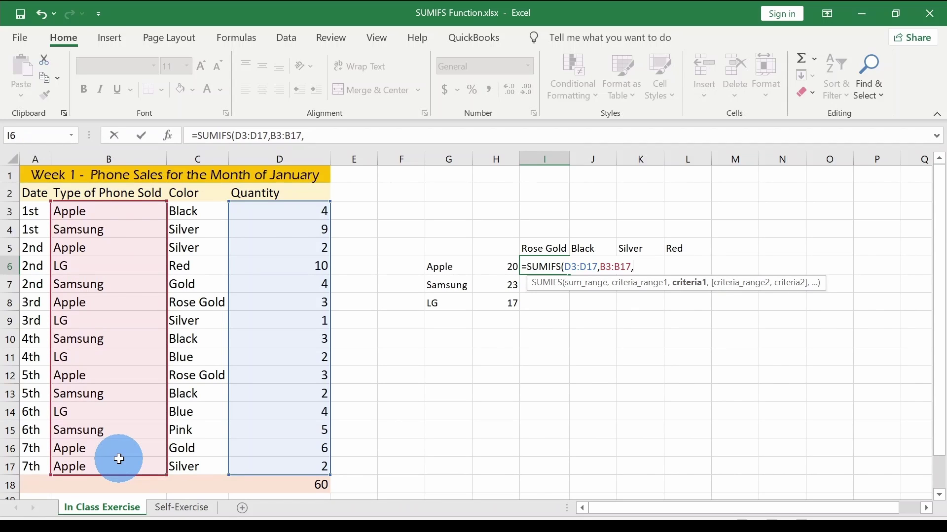
type("\"Apple\",")
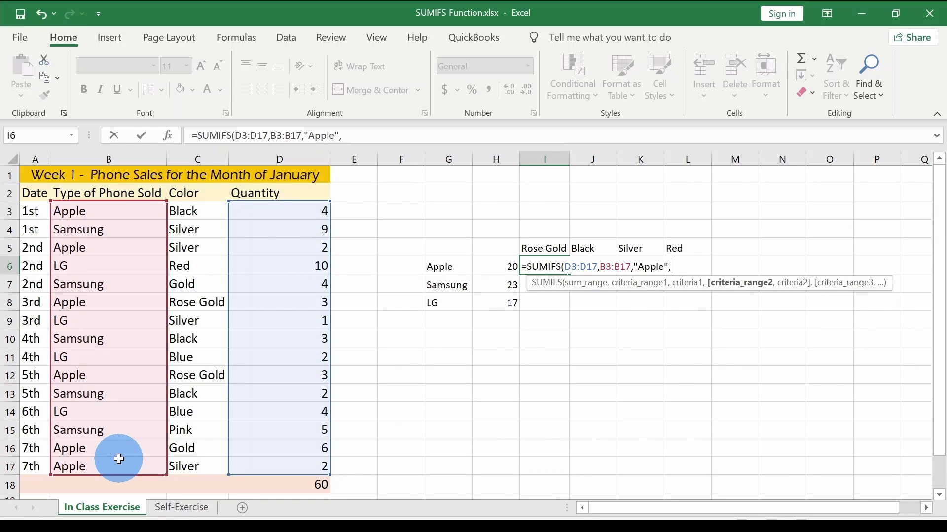
left_click(195, 214)
left_click_drag(195, 214, 186, 463)
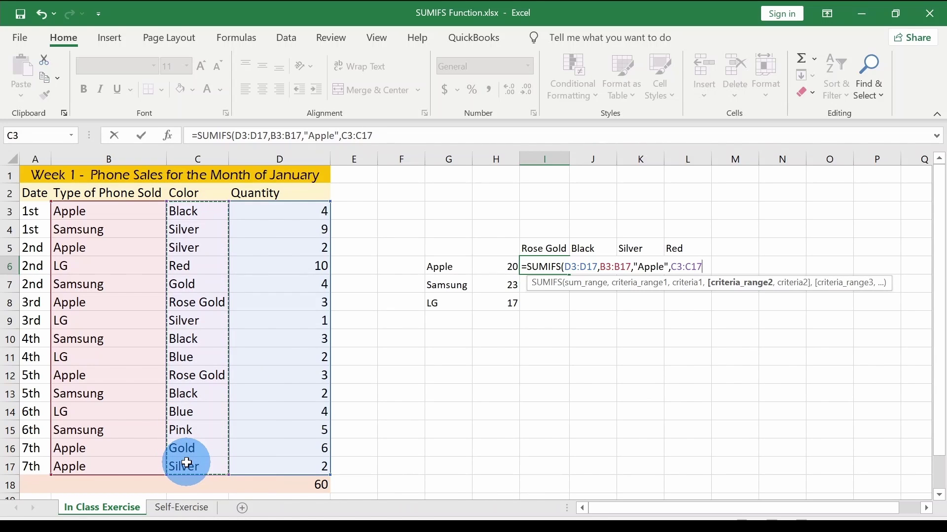
type(",")
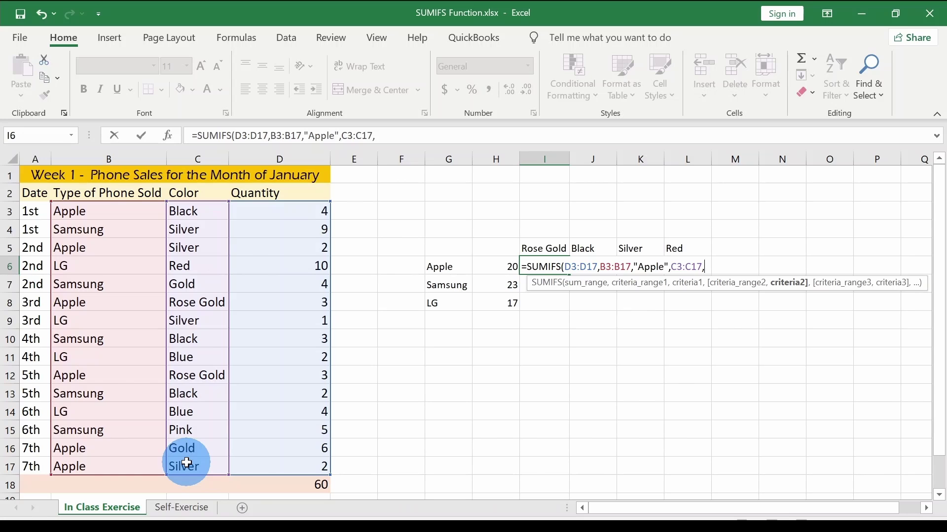
type("\"Rose Gold")
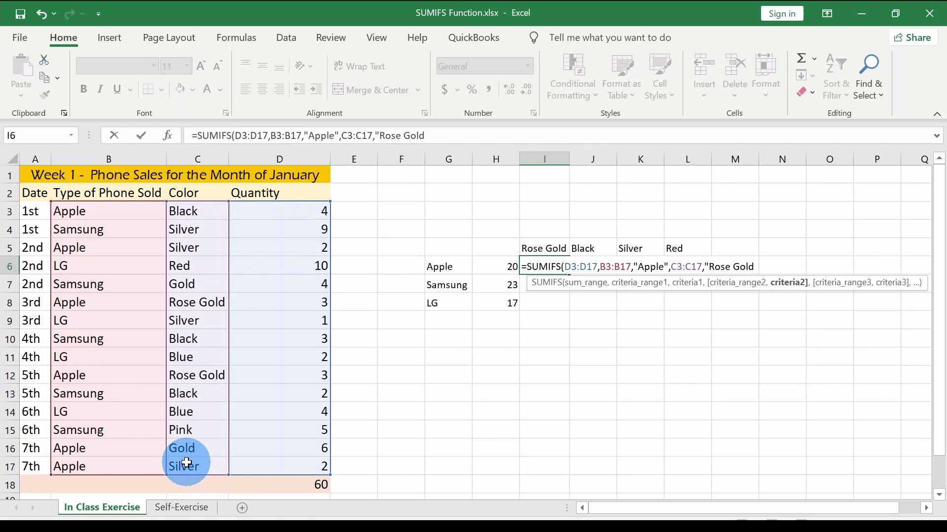
type("\")")
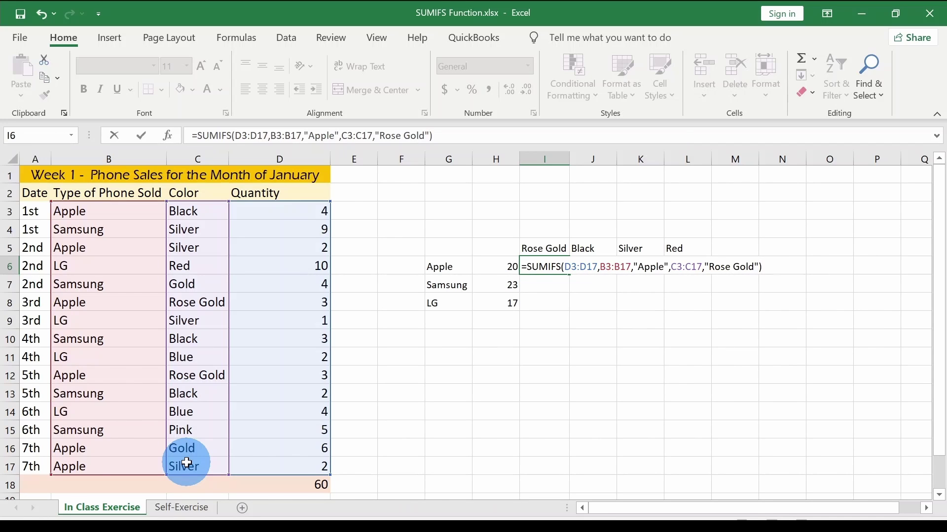
key("Return")
key("Up")
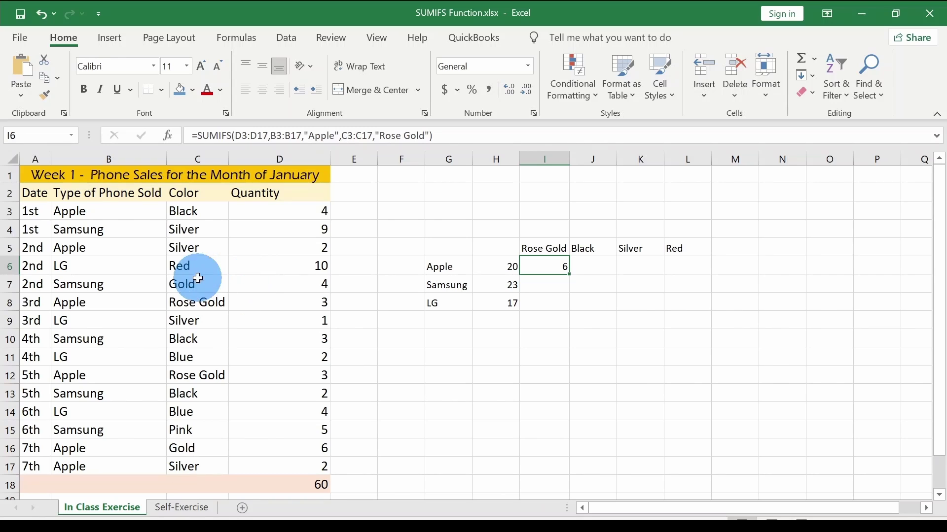
left_click(196, 298)
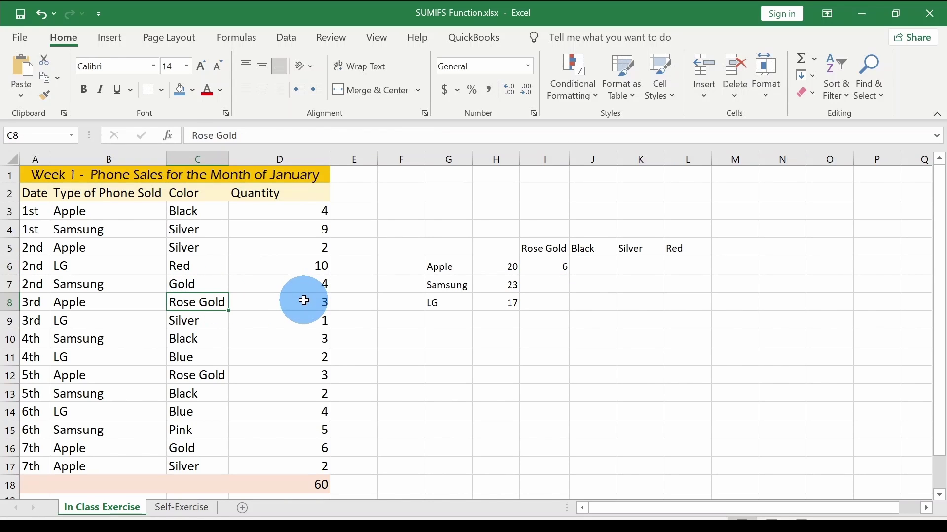
left_click(200, 374)
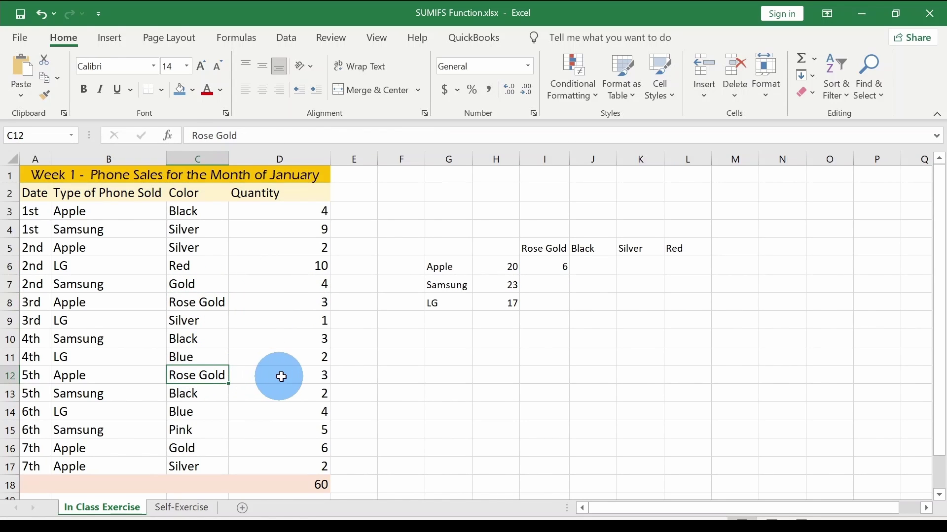
left_click(555, 271)
Sum the black Apple quantities in cell J6 with the formula =SUMIFS(D3:D17,B3:B17,"Apple",C3:C17,"Black")
left_click(585, 267)
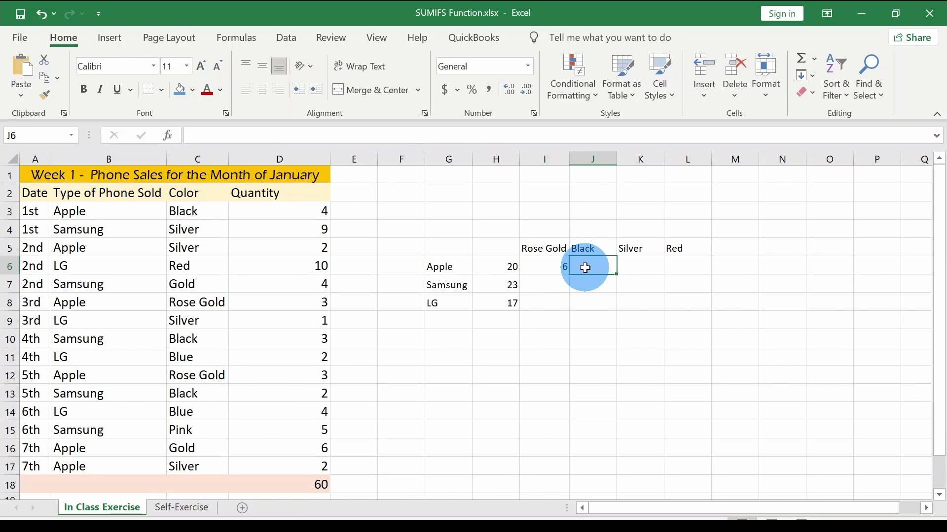
type("=S")
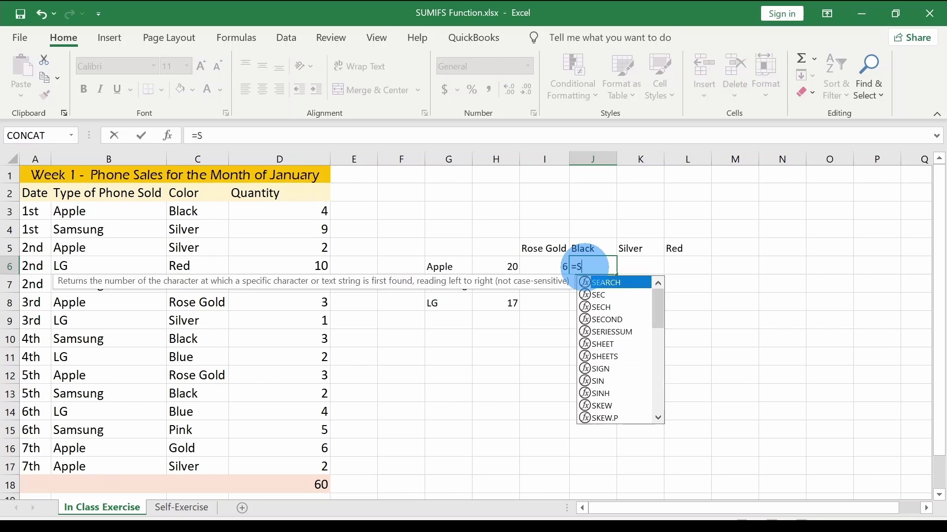
type("UMIFS(")
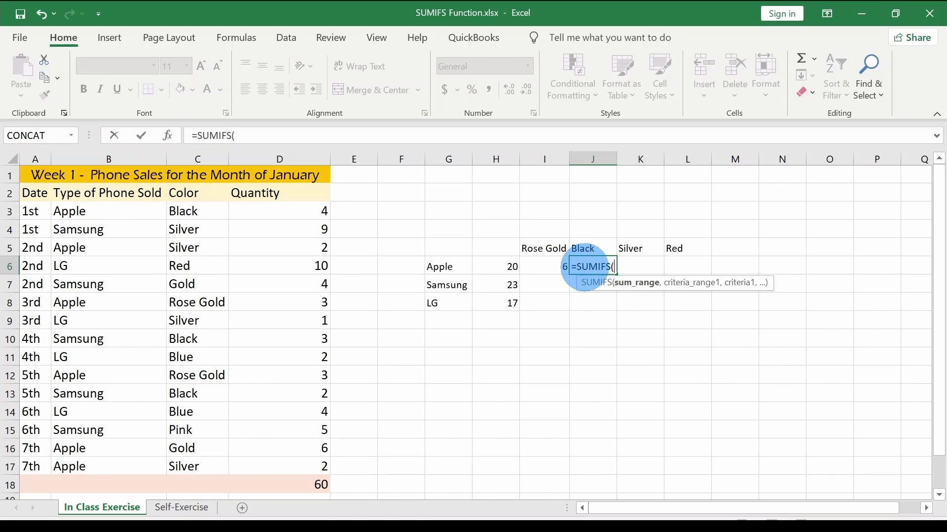
left_click(317, 213)
left_click_drag(317, 213, 289, 459)
type(",")
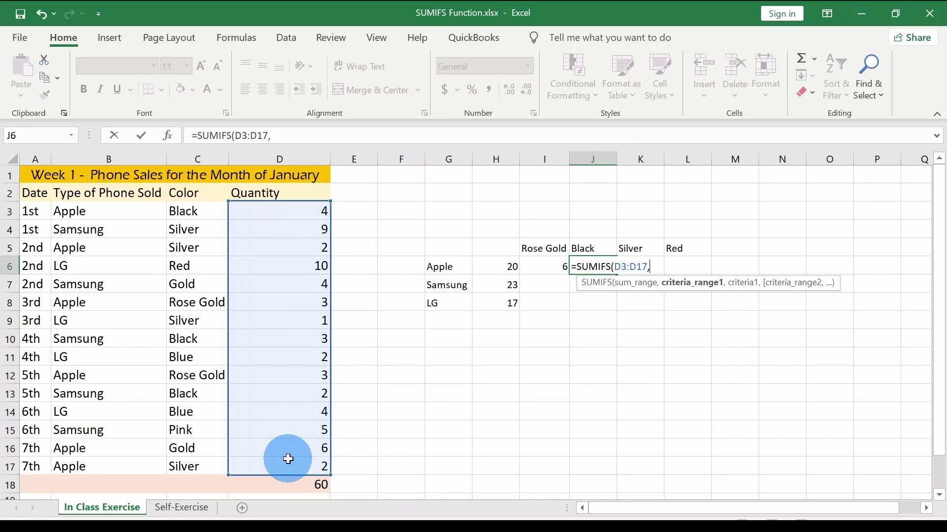
left_click_drag(113, 212, 104, 464)
type(",")
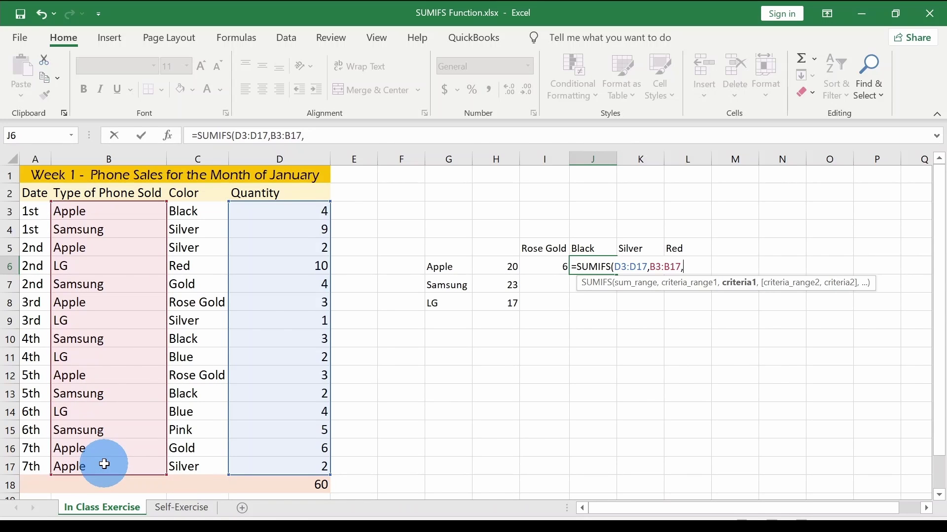
type("\"Apple\",")
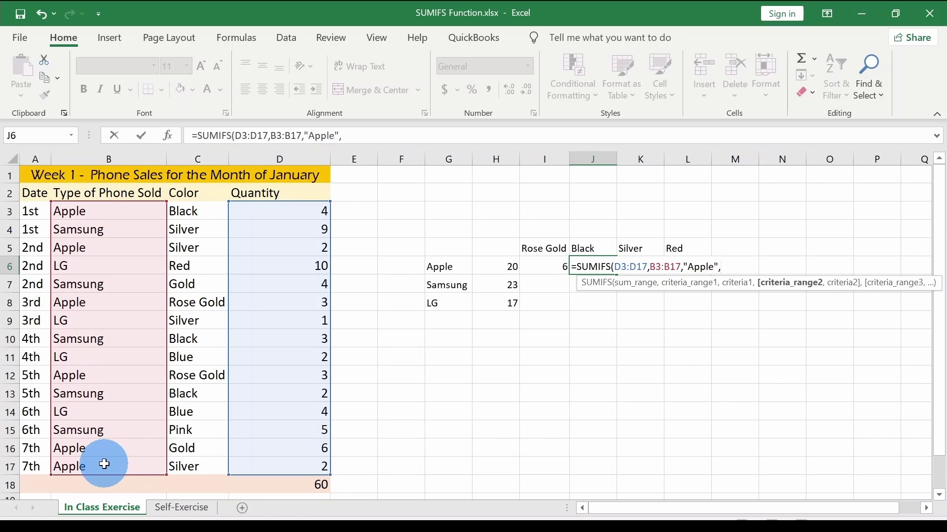
left_click_drag(206, 207, 217, 461)
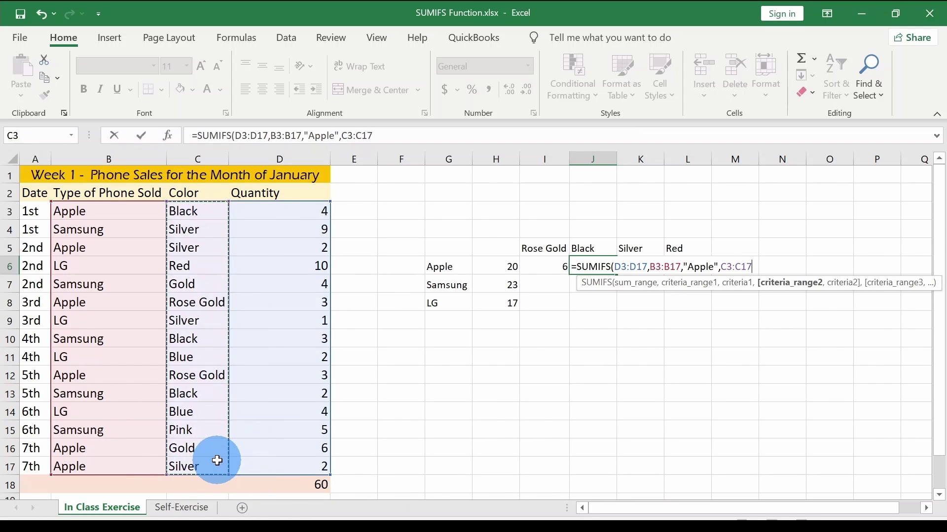
type(",")
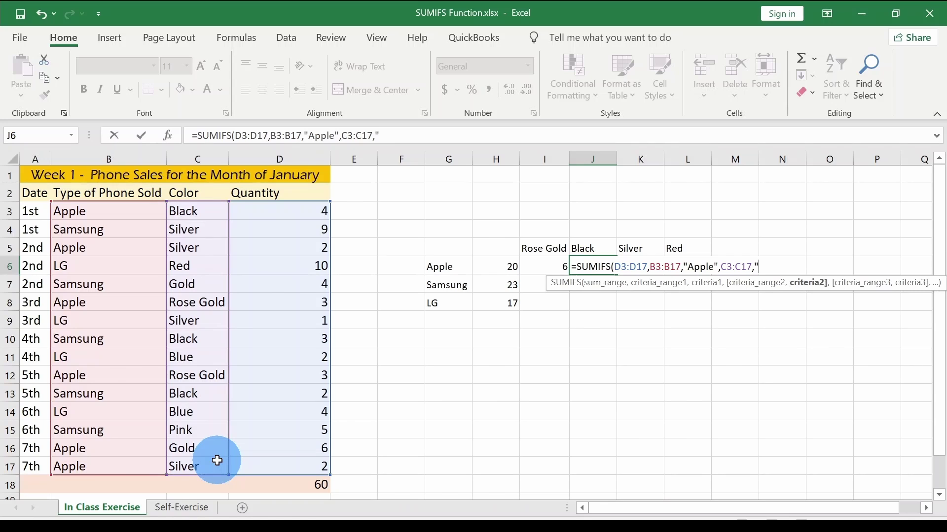
type("\"Black\")")
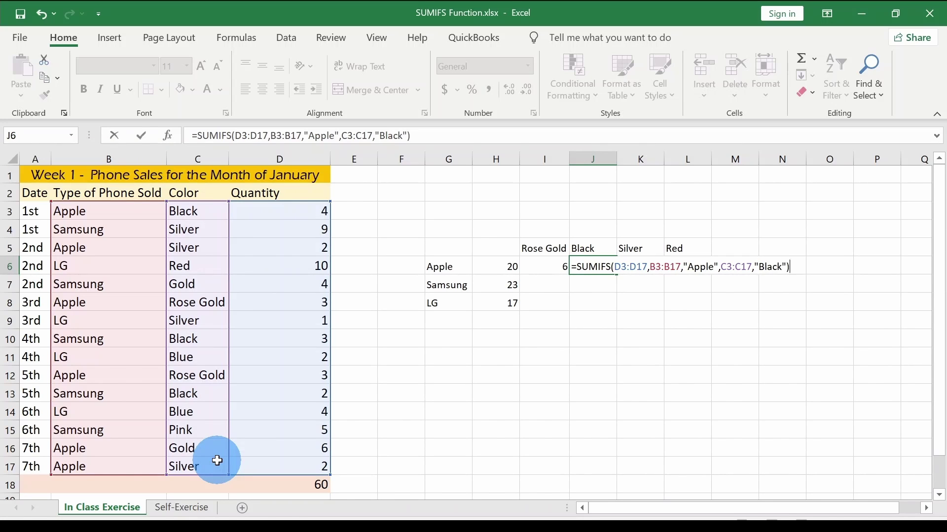
key("Return")
key("Right")
key("Up")
key("Left")
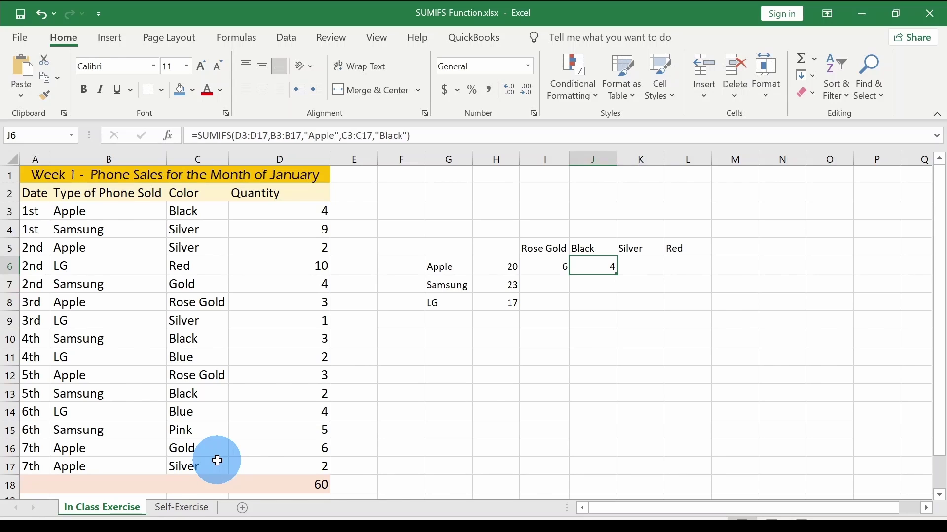
Enter the silver Apple formula =SUMFIS(D3:D17,B3:B17,"Apple",C3:C17,"Silver") in cell K6
key("Right")
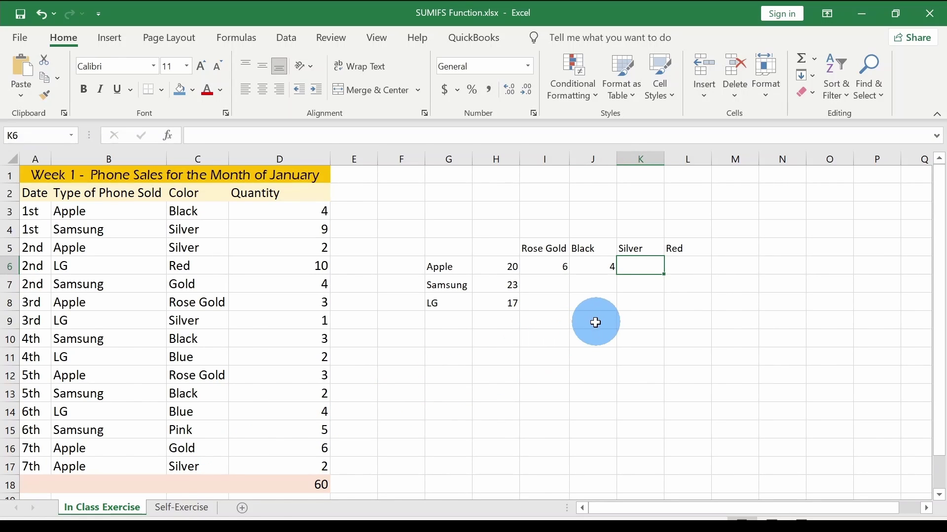
type("=SUMF")
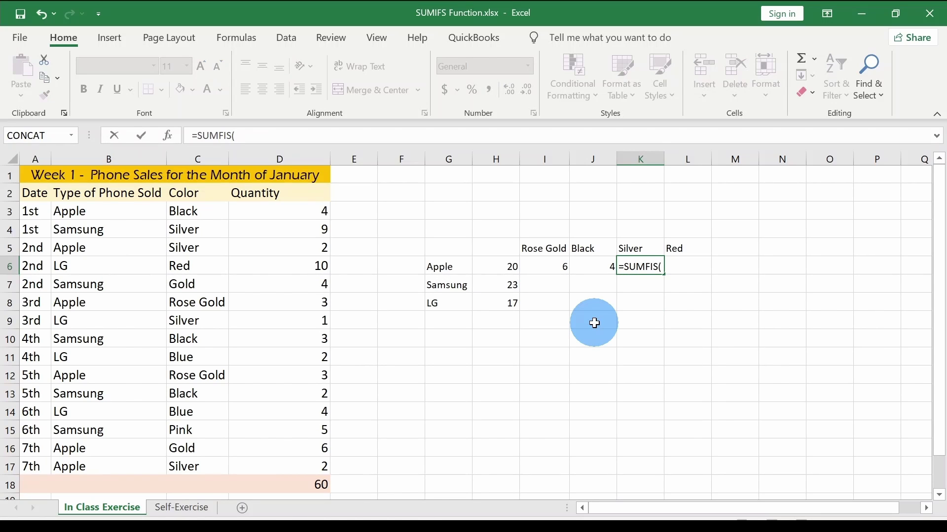
type("IS(")
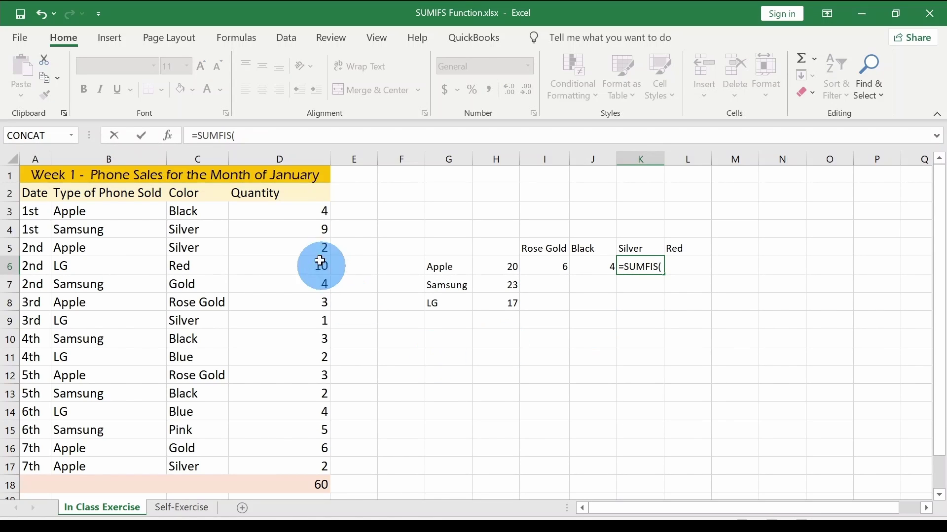
left_click_drag(293, 212, 272, 457)
type(",")
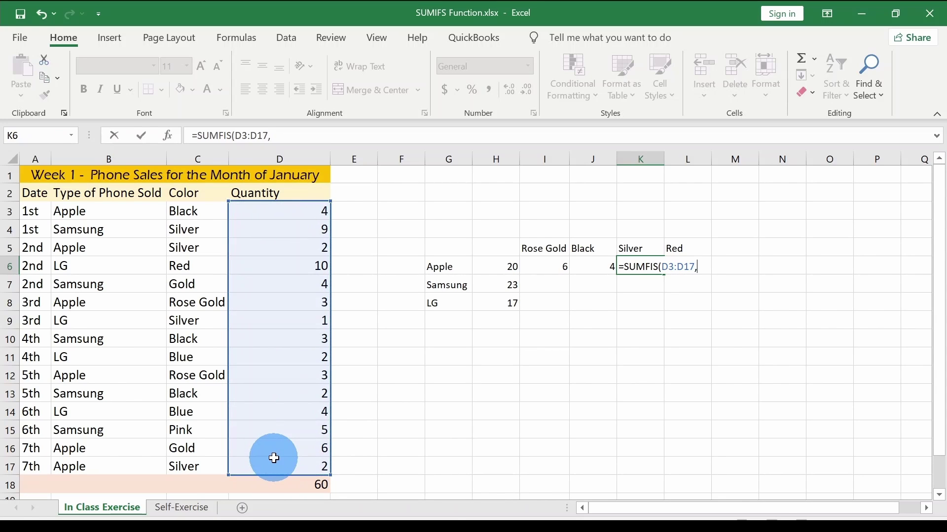
left_click(115, 211)
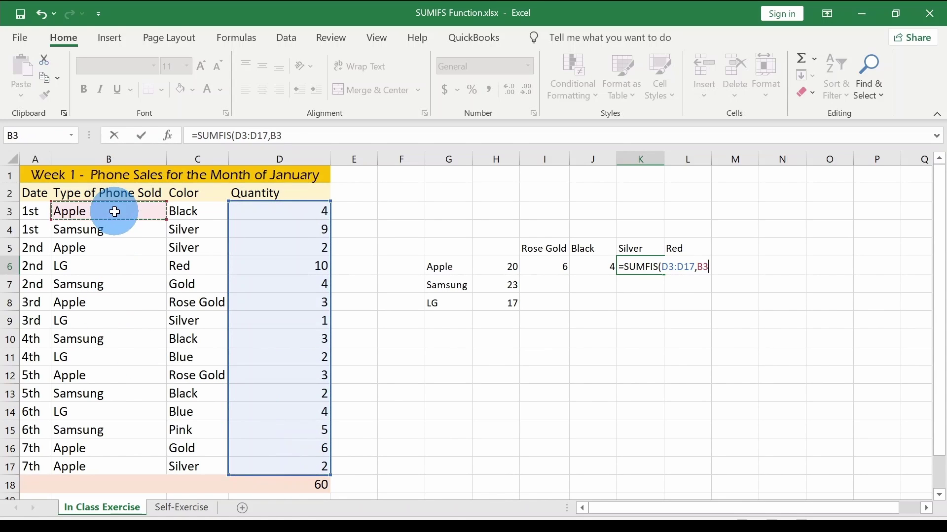
left_click_drag(115, 212, 93, 460)
type(",\"Apple")
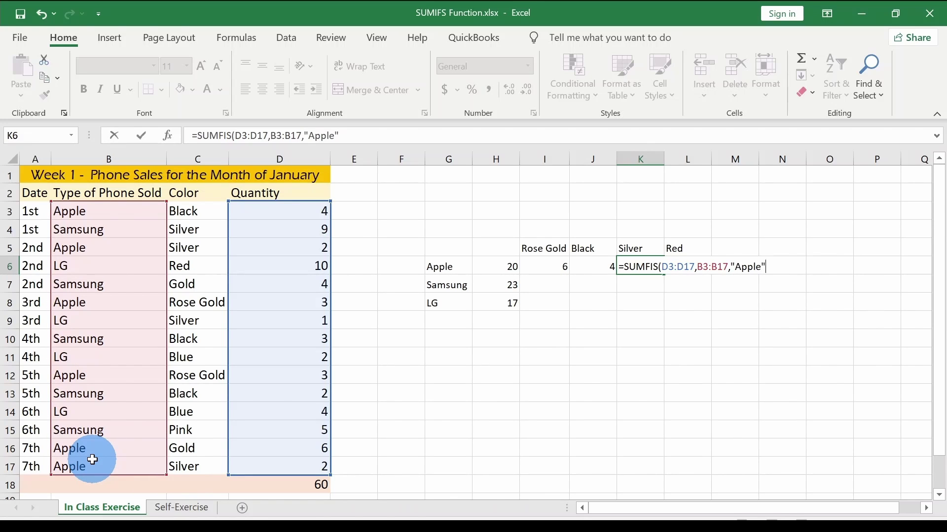
type("\",")
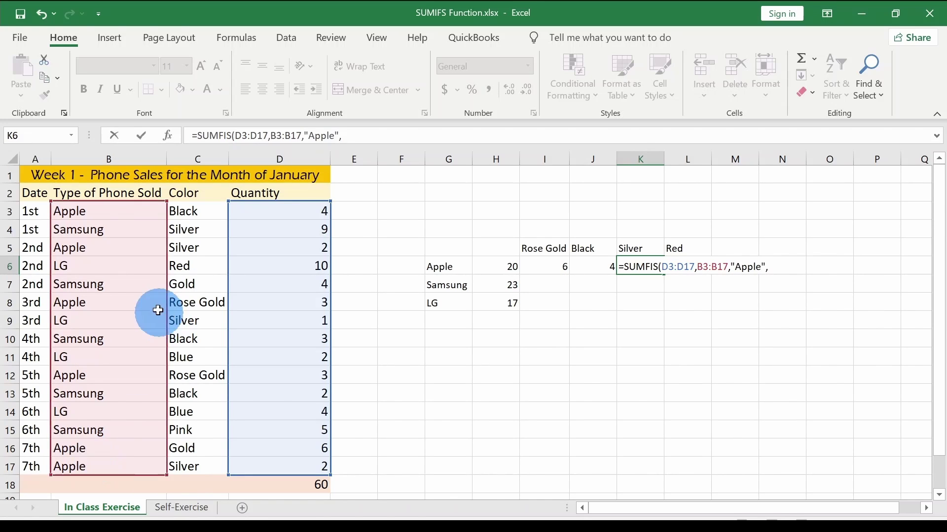
left_click(207, 215)
left_click_drag(207, 215, 201, 465)
type(",")
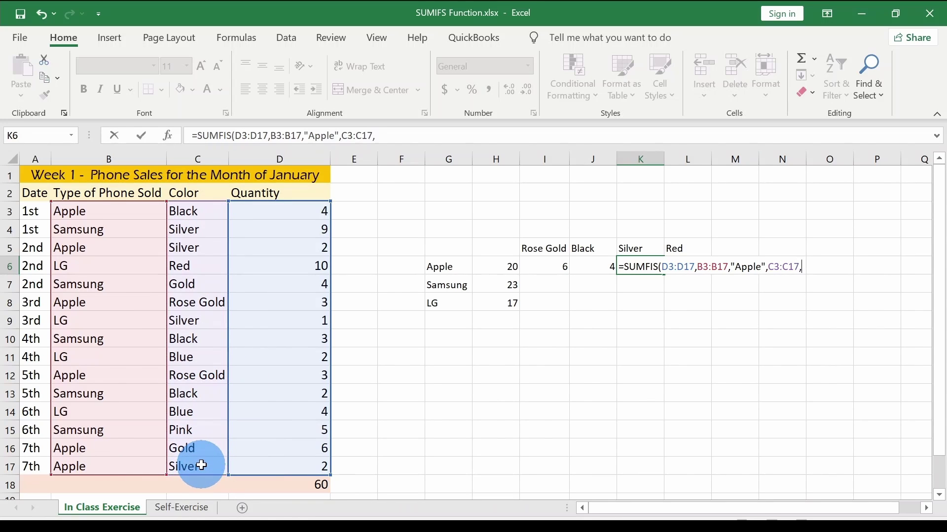
type("\"Silver\")")
key("Return")
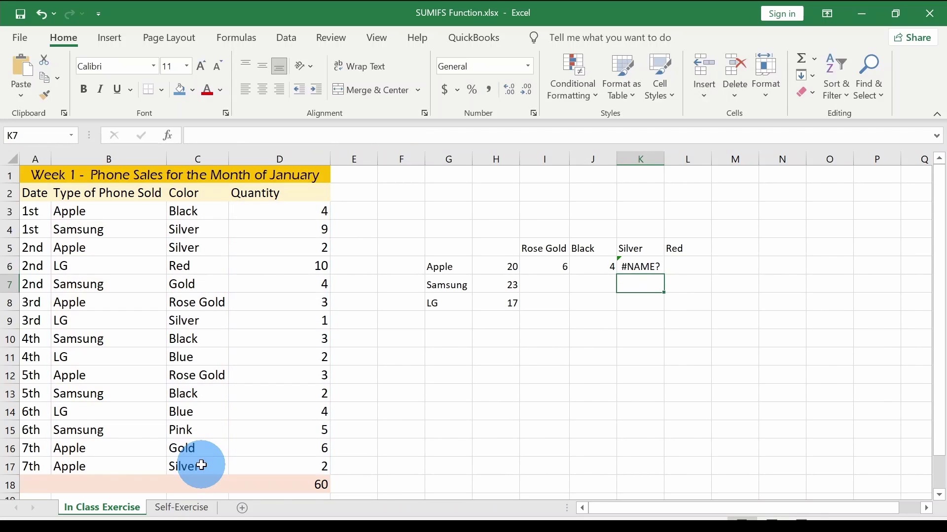
Correct the misspelled function name in cell K6 to SUMIFS, keeping the Apple and Silver criteria
key("Up")
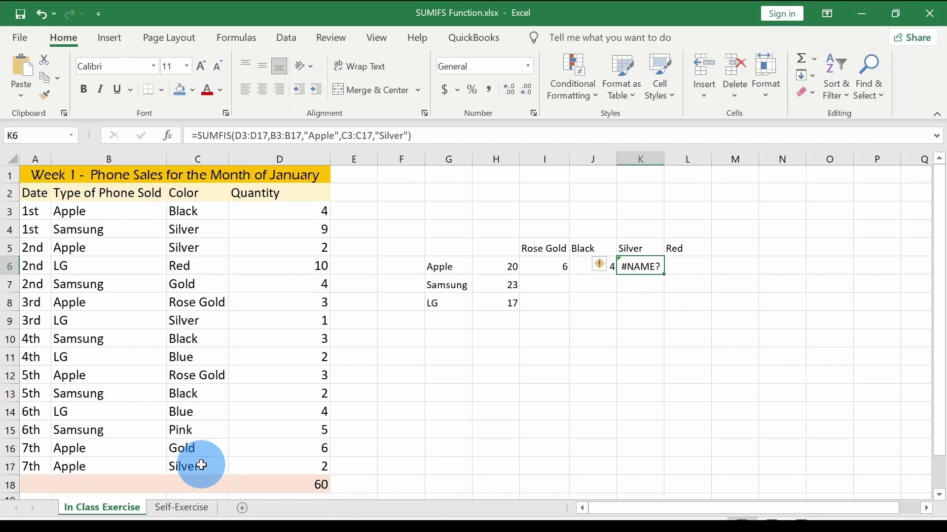
type("X")
key("Escape")
key("F2")
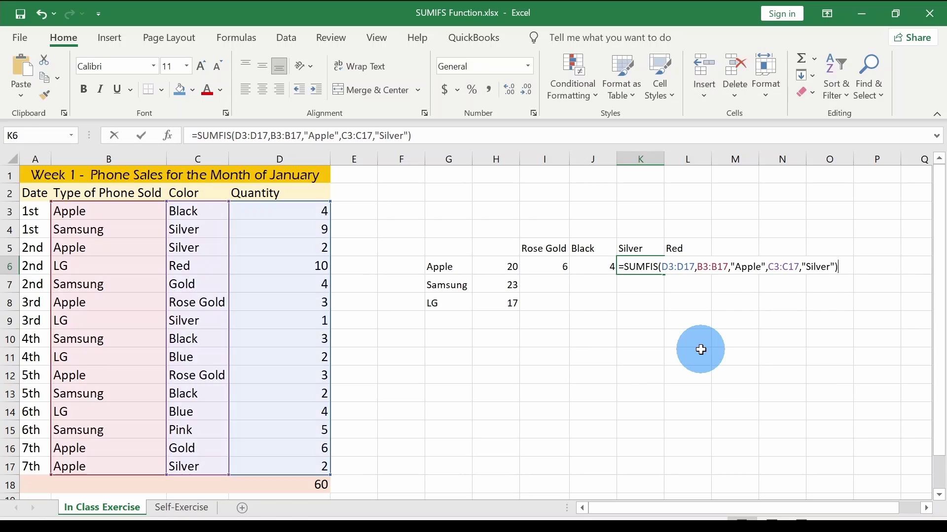
key("Left")
key("Left")
key("Left")
key("Left")
key("Left")
key("Left")
key("Left")
key("Left")
key("Left")
key("Left")
key("Left")
key("Left")
key("Left")
key("Left")
key("Left")
key("Left")
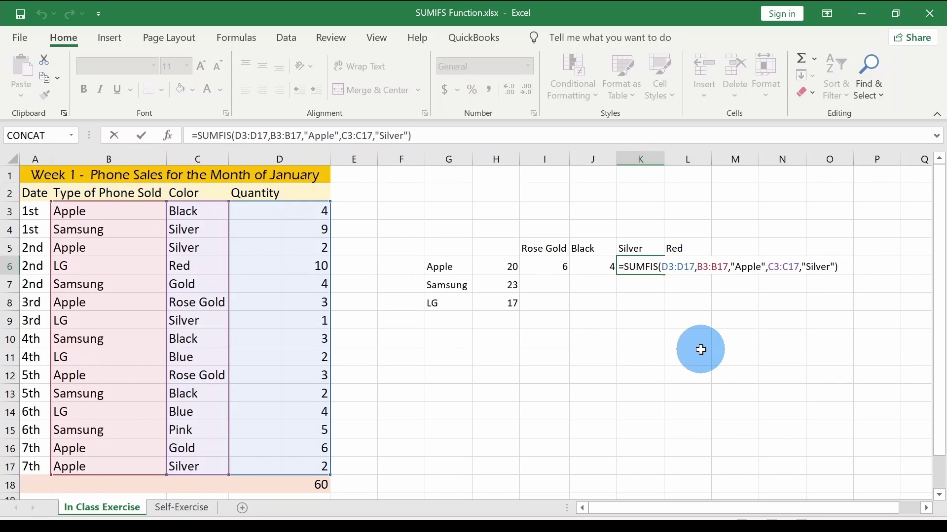
key("BackSpace")
key("BackSpace")
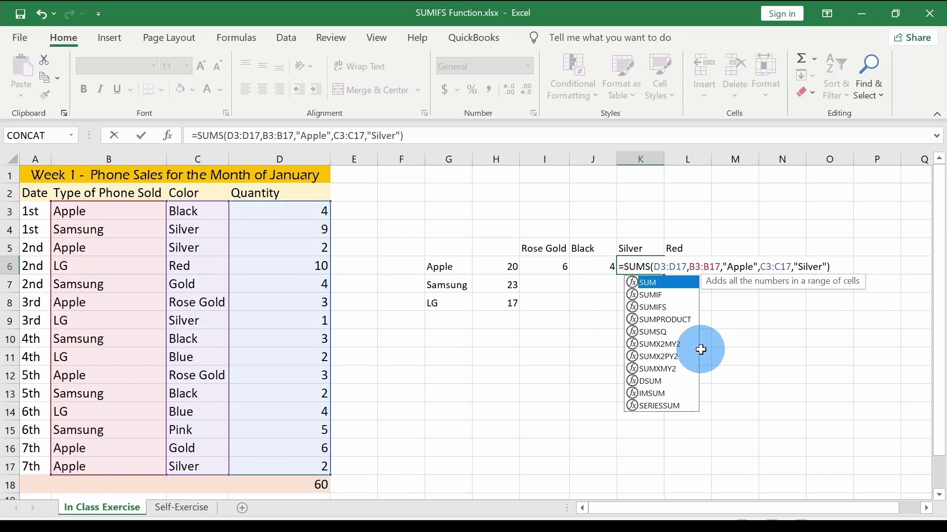
type("IF")
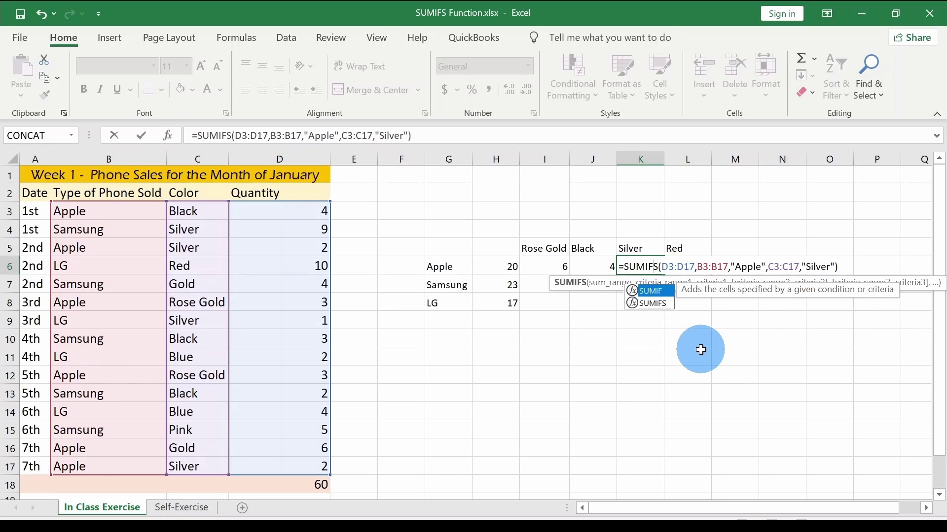
key("Return")
key("Up")
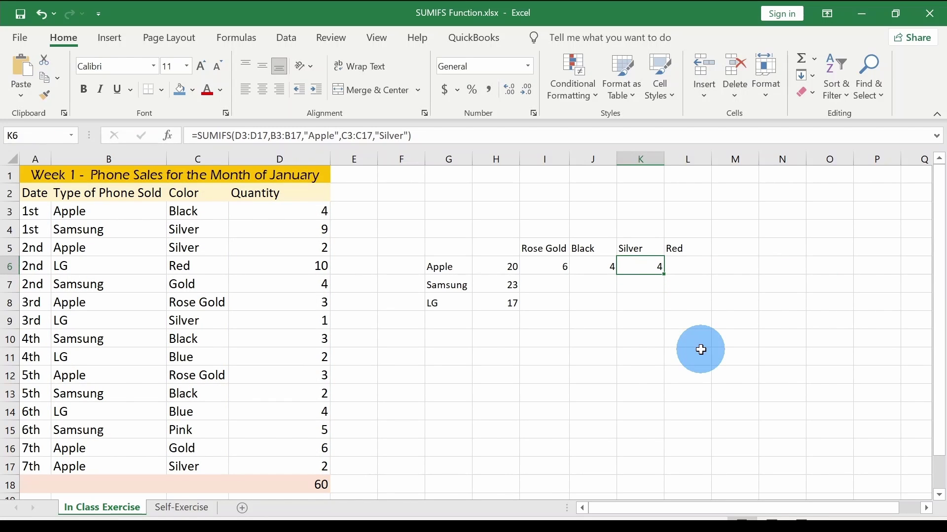
key("Down")
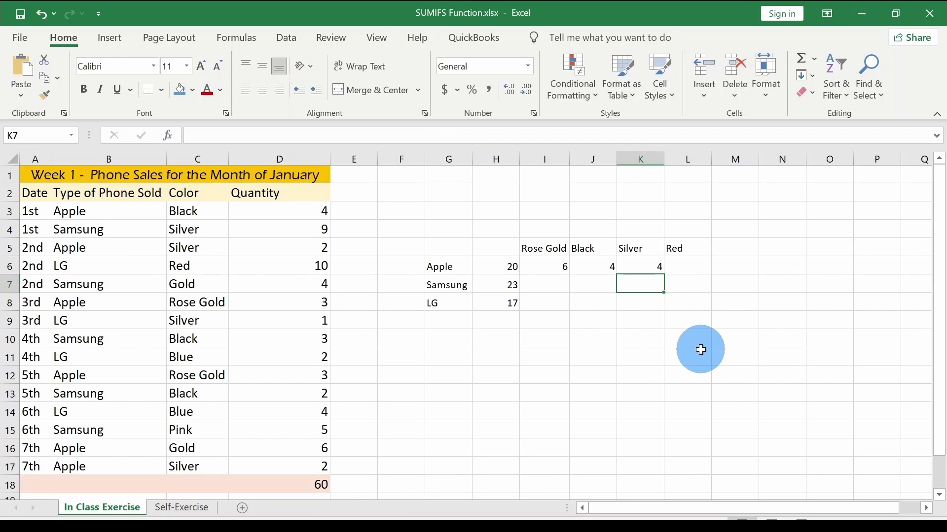
left_click(508, 266)
left_click(556, 269)
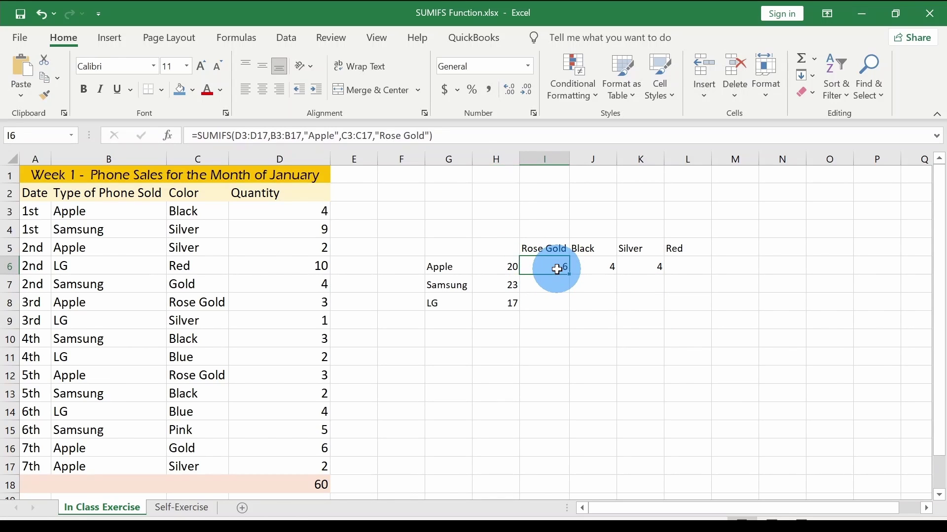
left_click(591, 285)
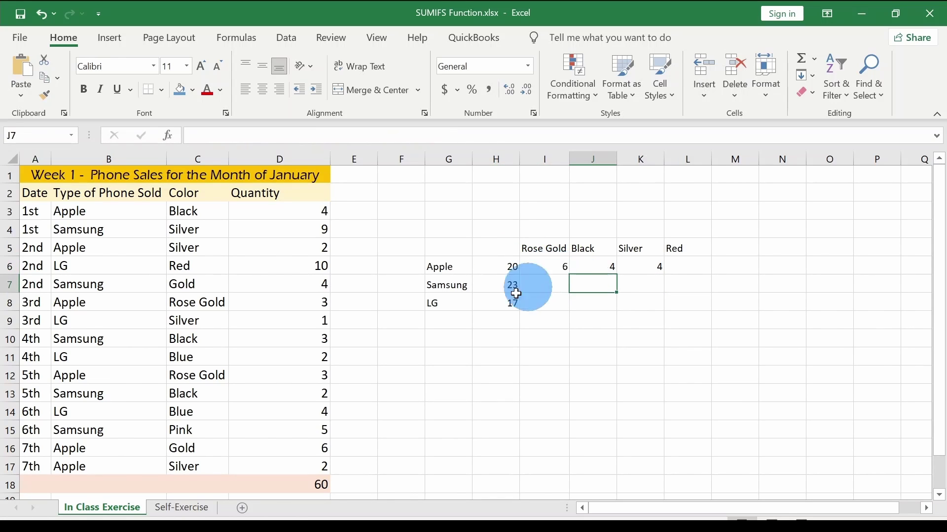
Sum the silver Samsung quantities in cell K7 with the formula =SUMIFS(D3:D17,B3:B17,"Samsung",C3:C17,"Silver")
left_click(635, 281)
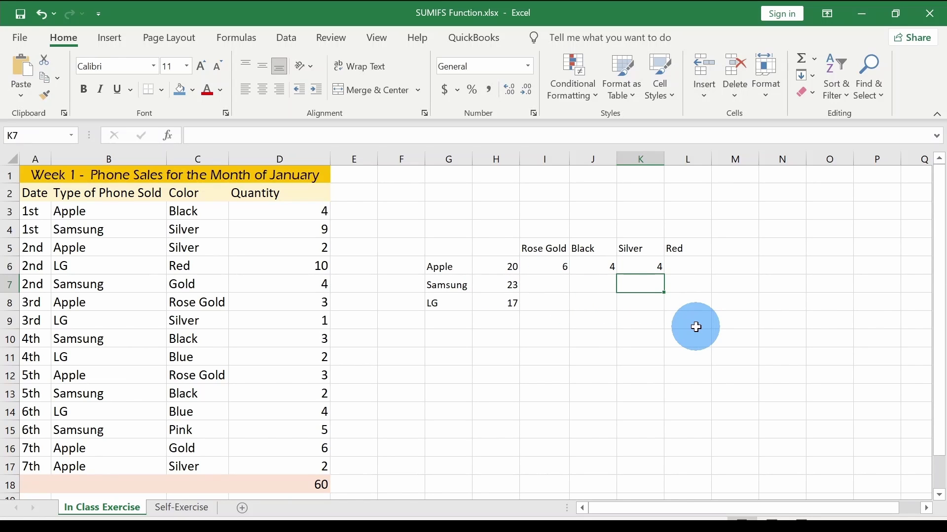
type("=SUMIFS")
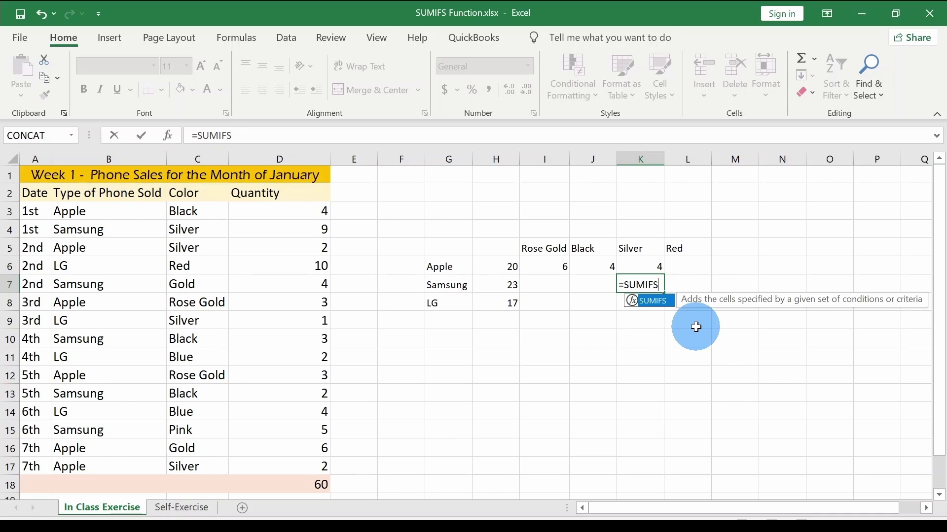
type("(")
left_click(259, 208)
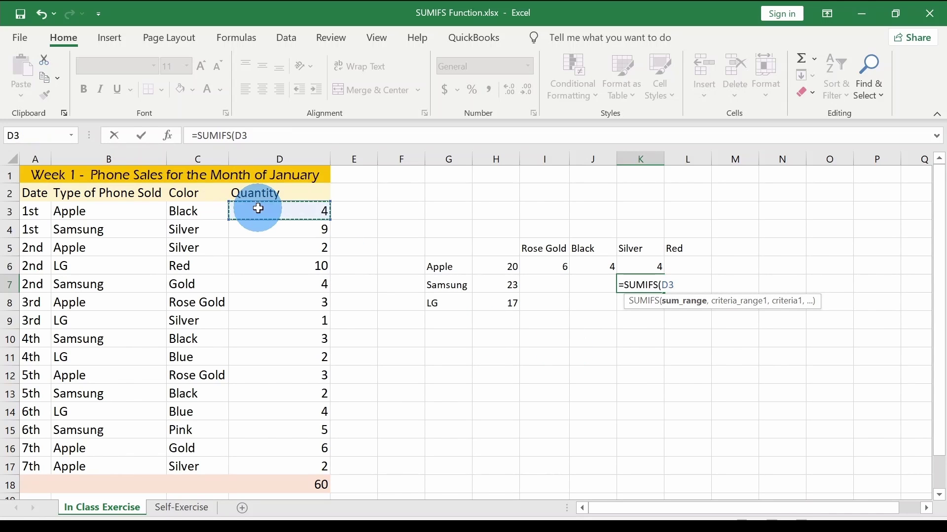
left_click_drag(259, 209, 256, 458)
type(",")
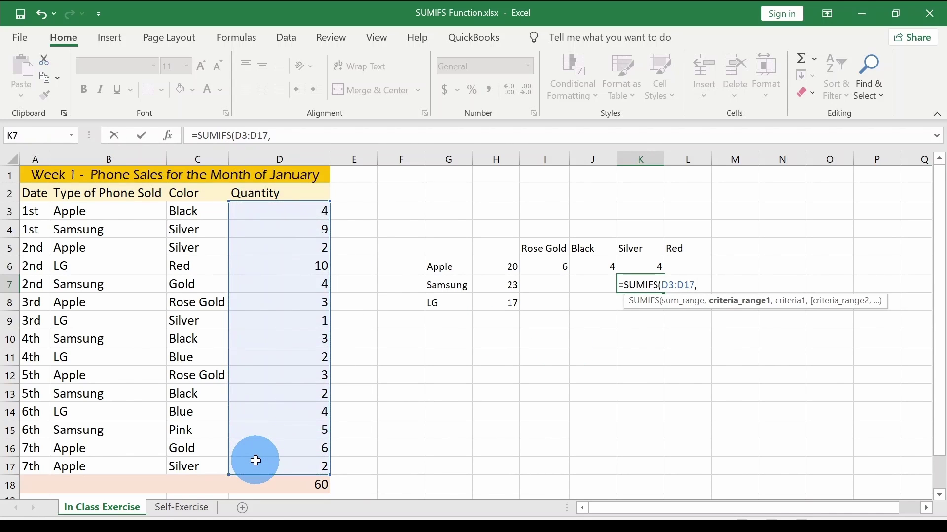
left_click_drag(123, 211, 125, 467)
type(",\"Sam")
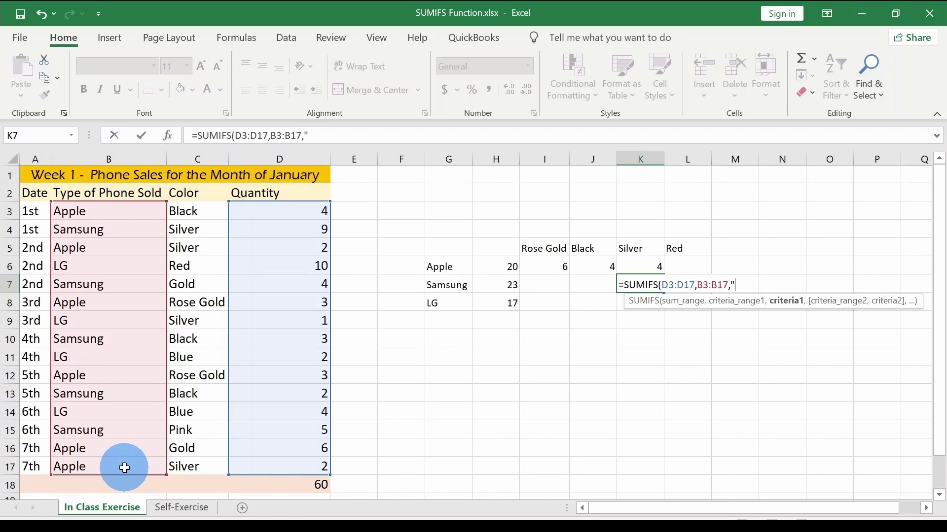
type("sung\"")
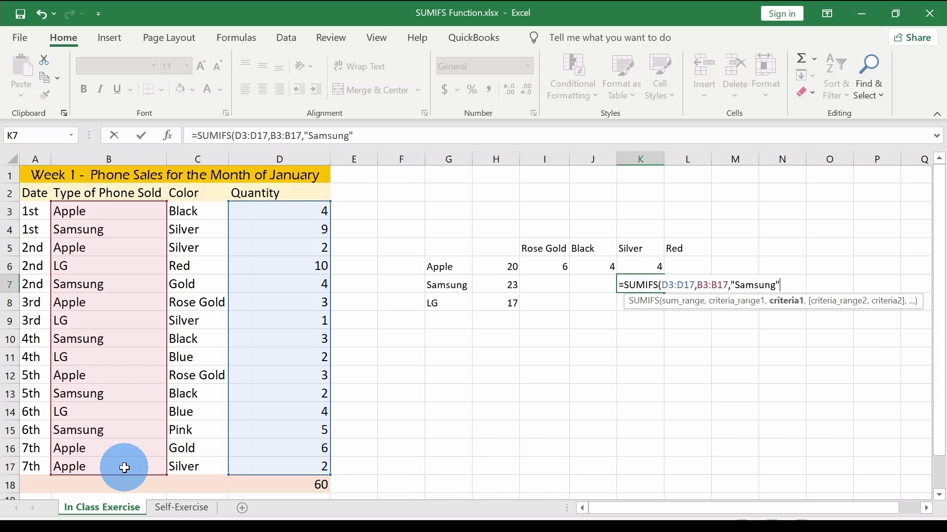
type(",")
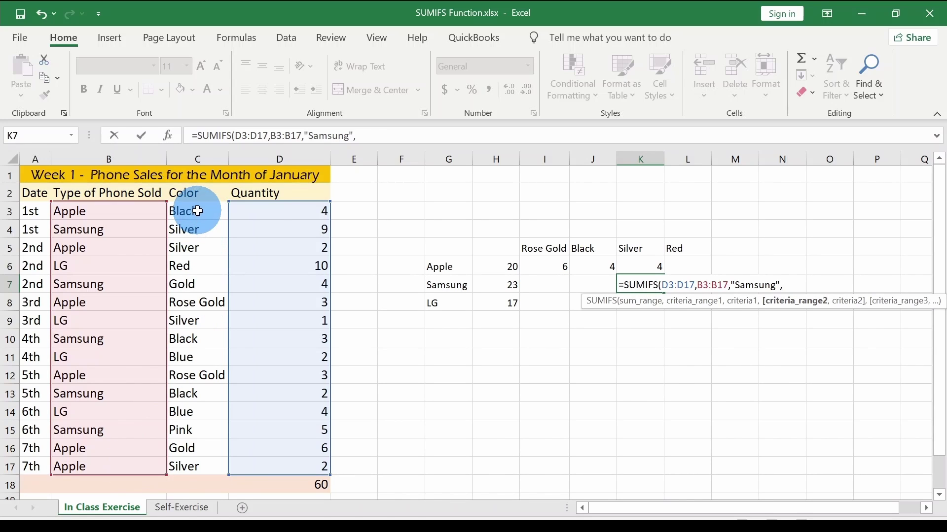
left_click_drag(198, 211, 200, 469)
type(",\"Si")
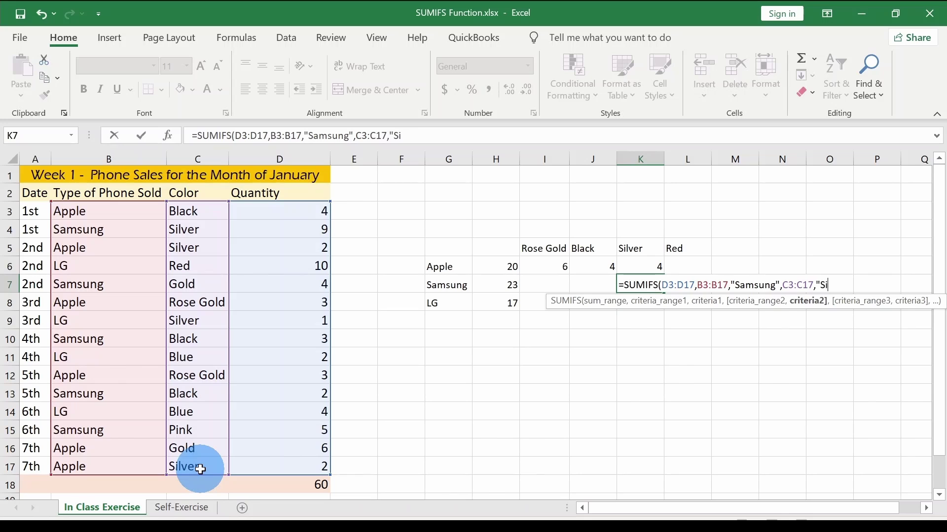
type("lver")
type(")")
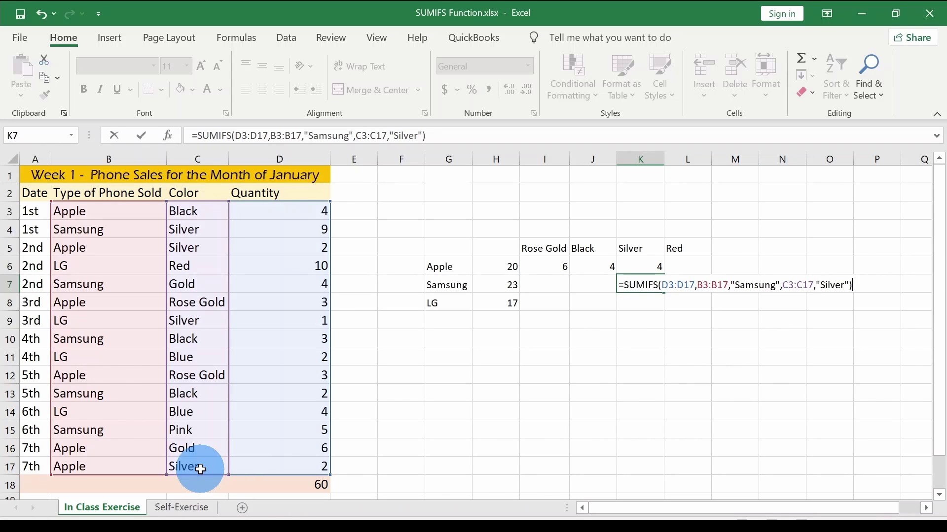
key("Return")
key("Up")
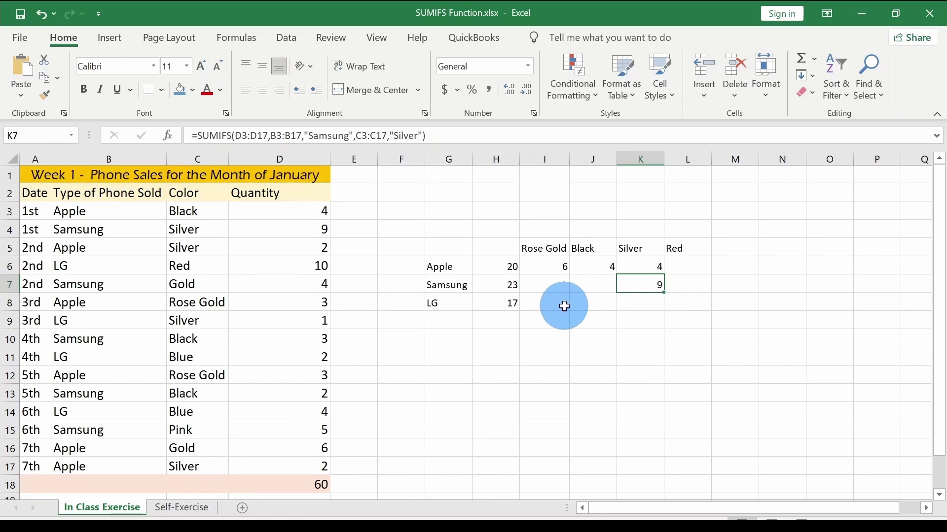
Start a SUMIFS formula in cell L8 for red LG phones by finding the function through Insert Function
left_click(666, 303)
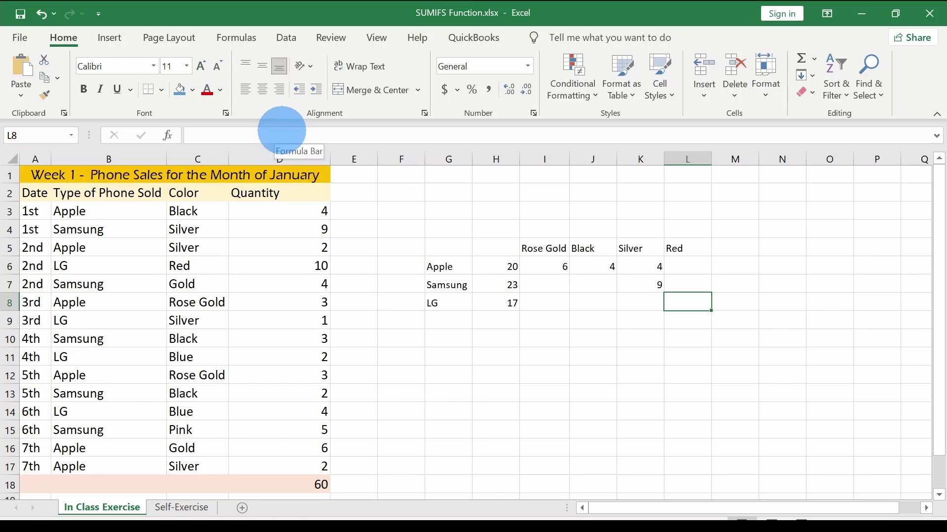
left_click(282, 130)
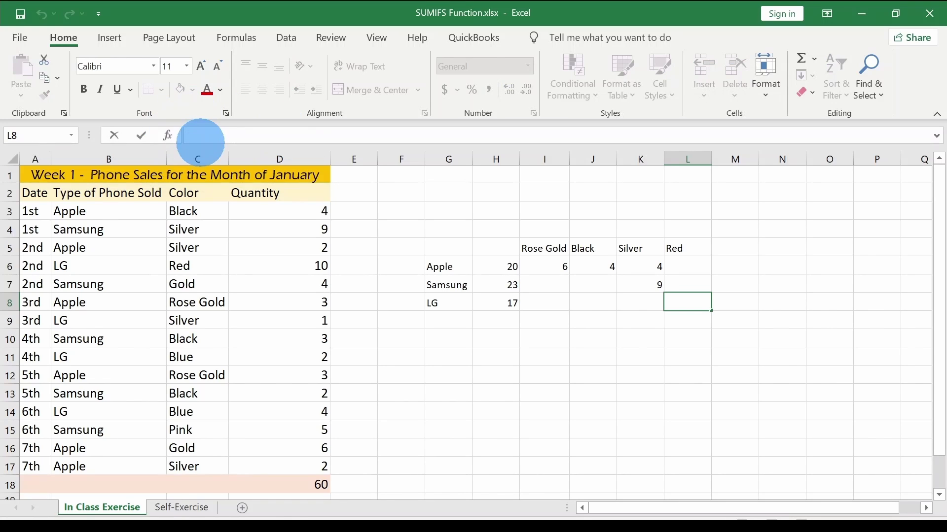
left_click(169, 138)
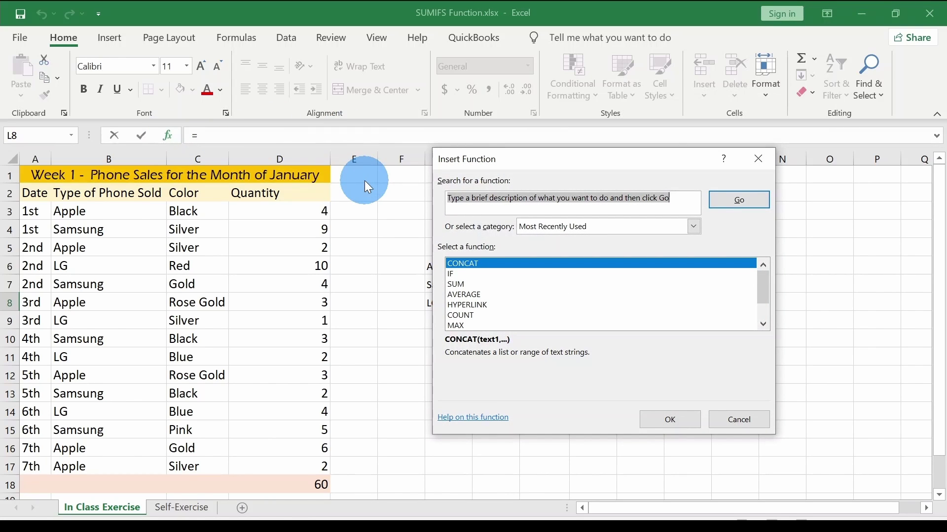
type("SUMIFS")
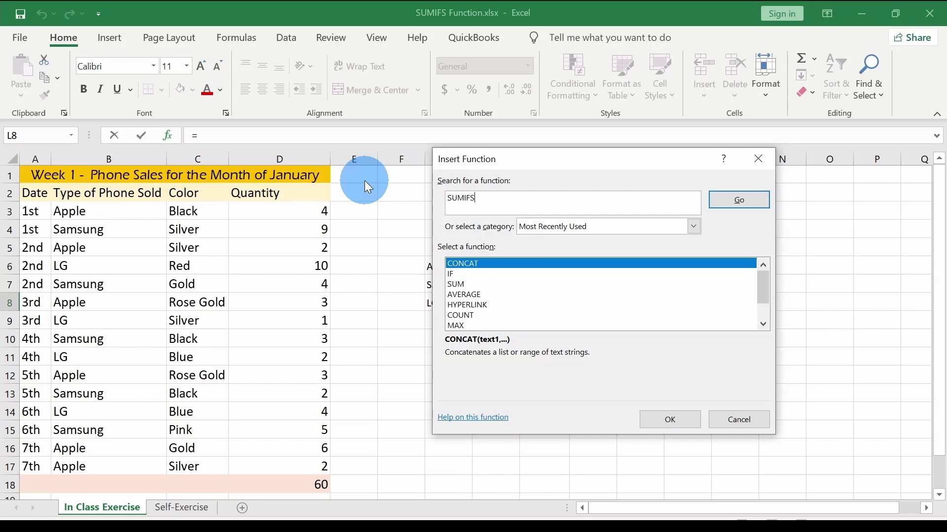
left_click(748, 198)
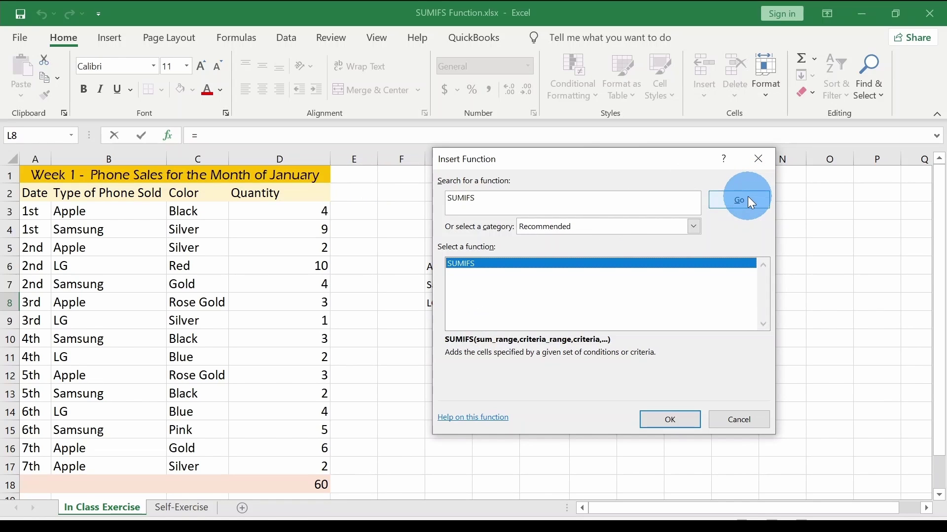
double_click(483, 265)
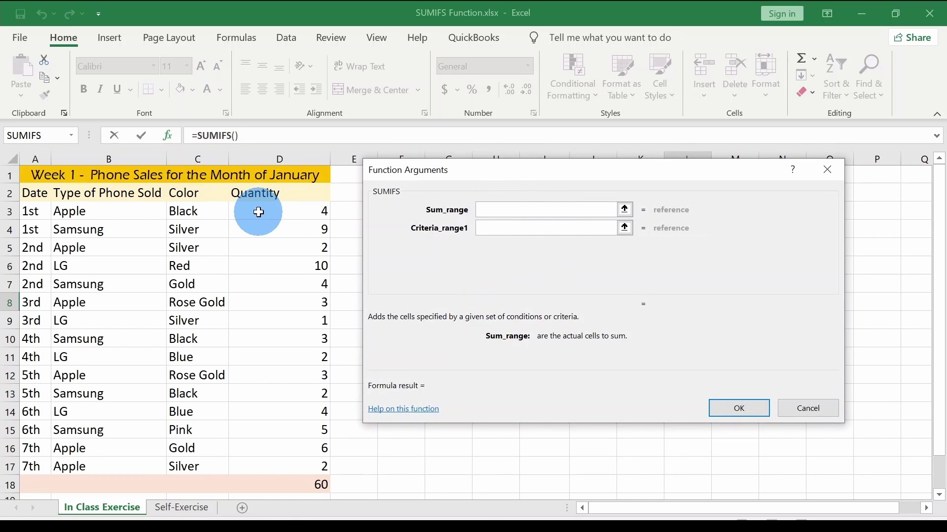
Set the SUMIFS sum range to D3:D17 and the first criteria range to B3:B17
left_click_drag(258, 211, 247, 465)
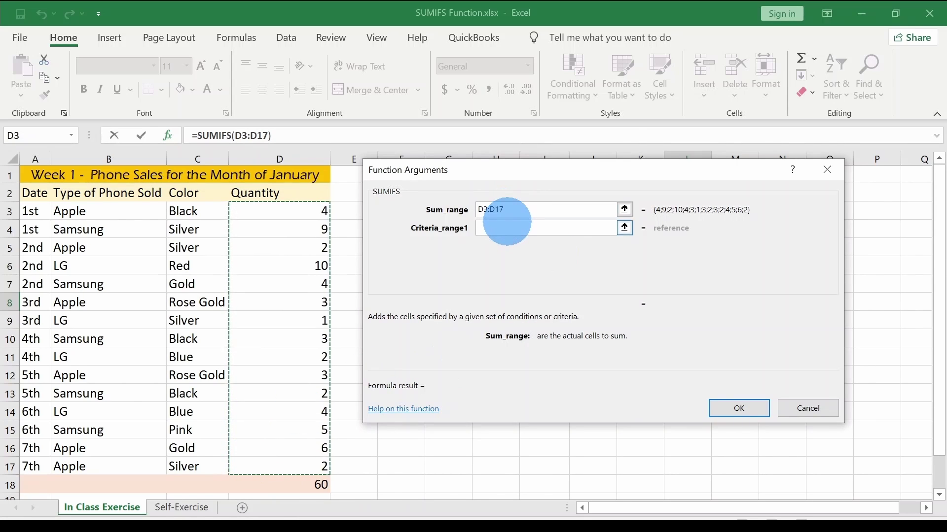
left_click(505, 228)
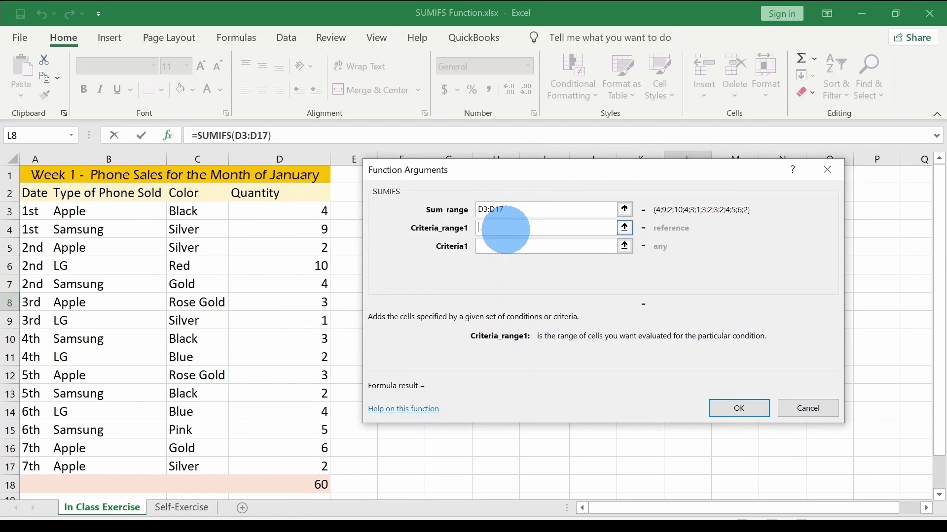
left_click_drag(93, 211, 93, 465)
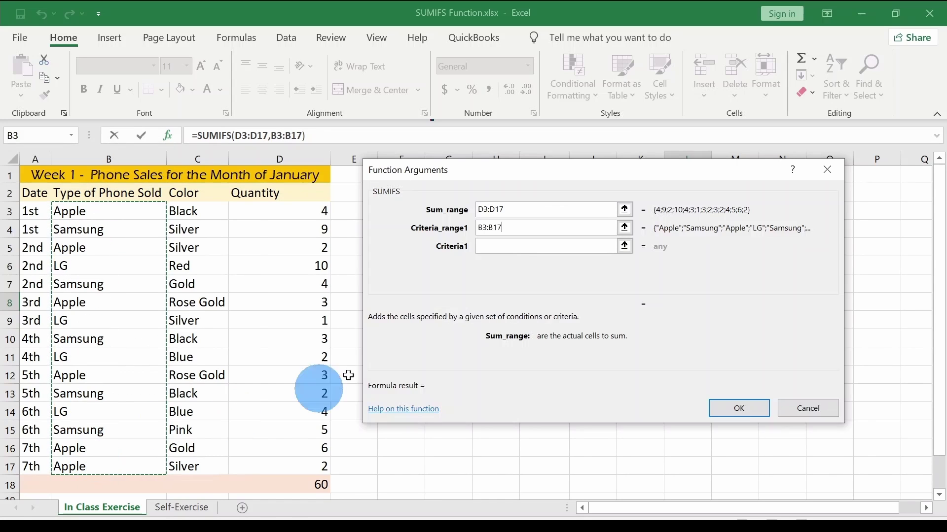
left_click(515, 247)
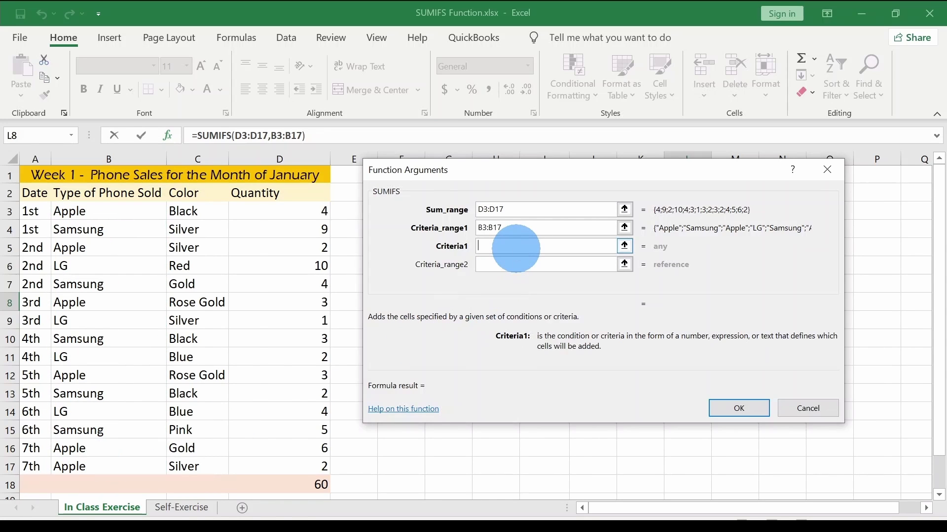
type("Samsung")
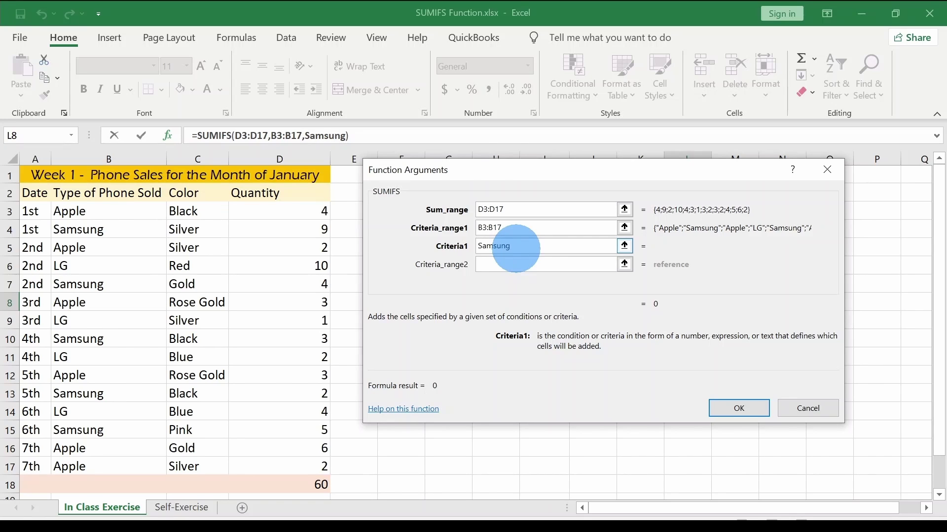
key("BackSpace")
key("BackSpace")
key("BackSpace")
key("BackSpace")
key("BackSpace")
key("BackSpace")
key("BackSpace")
Set the first criterion to LG, add criteria range C3:C17 with the criterion Red, and complete the formula
type("LG")
left_click(519, 265)
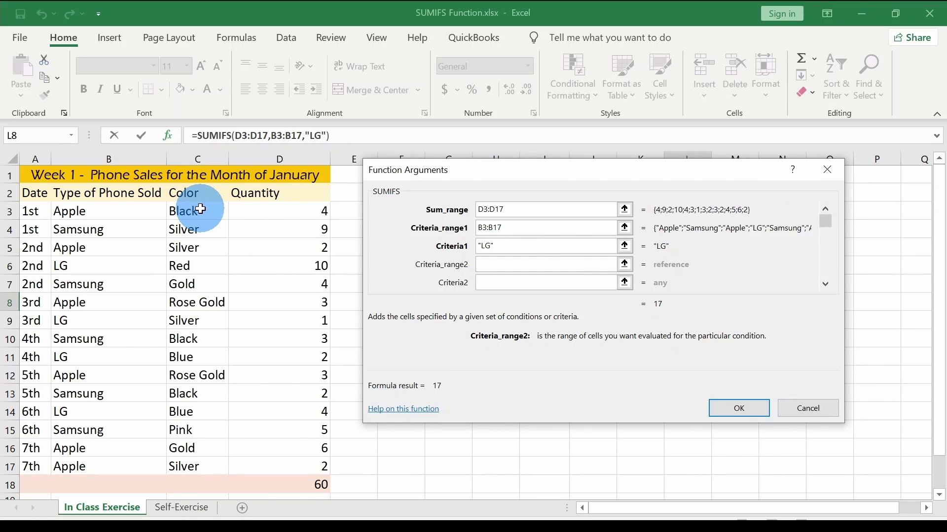
left_click_drag(199, 210, 196, 466)
left_click(527, 284)
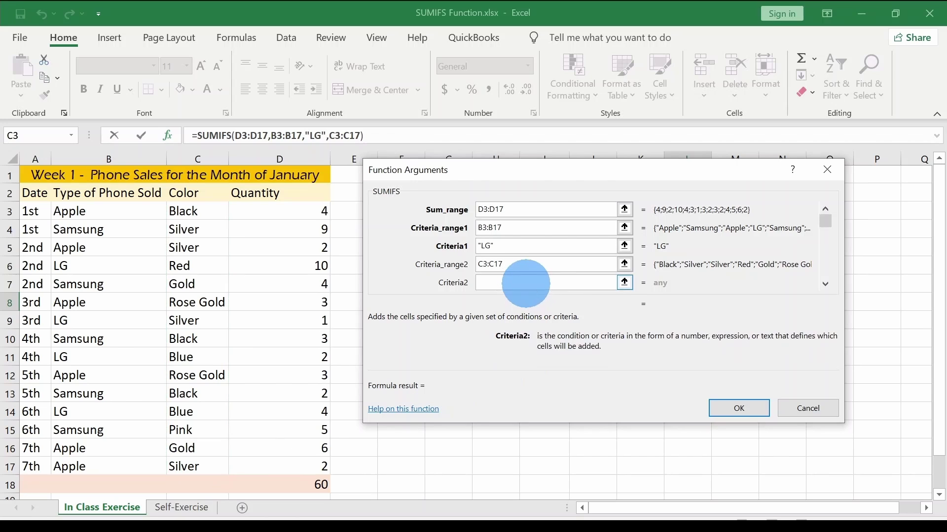
type("Red")
left_click(742, 409)
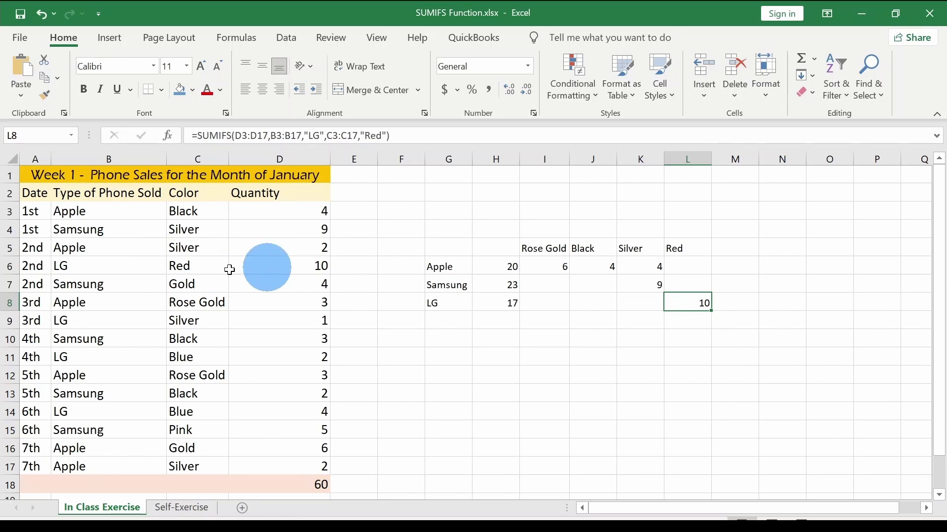
Compare the red LG quantity in cell D6 with the SUMIFS result in cell L8
left_click(276, 267)
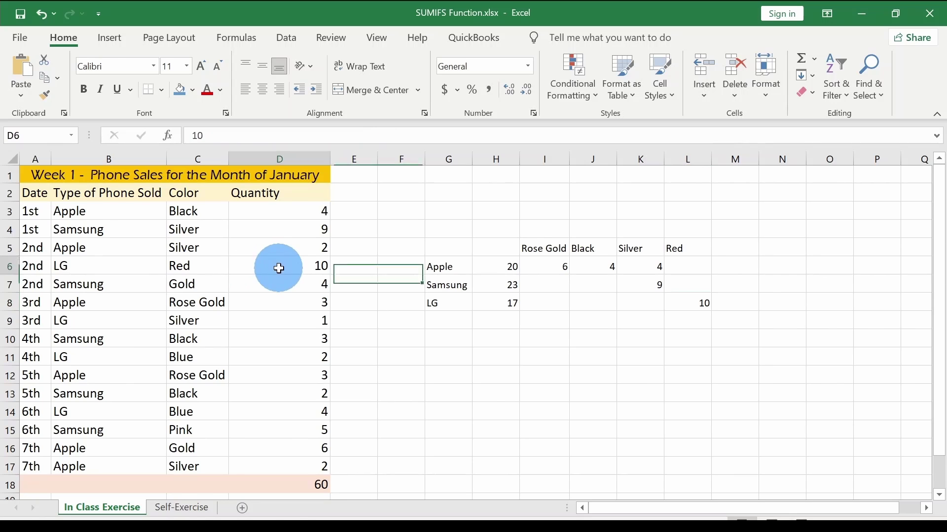
left_click(688, 305)
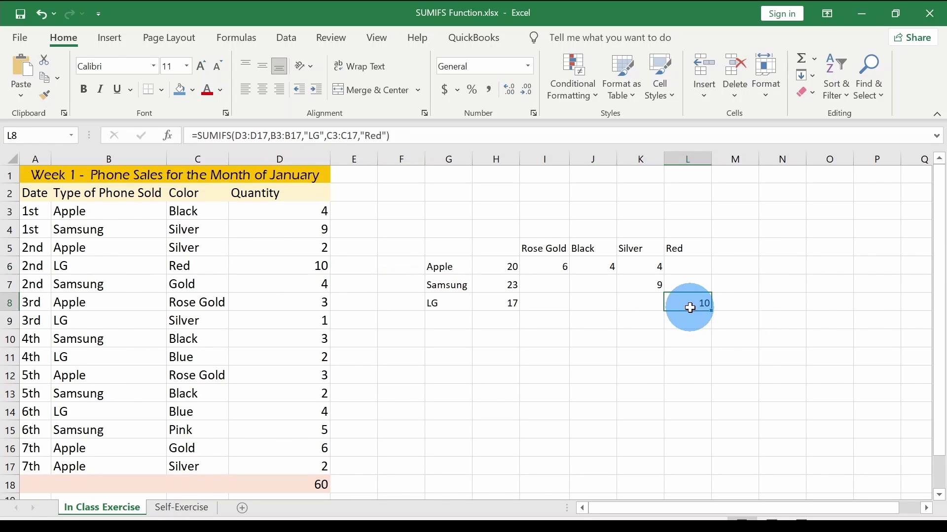
left_click(531, 365)
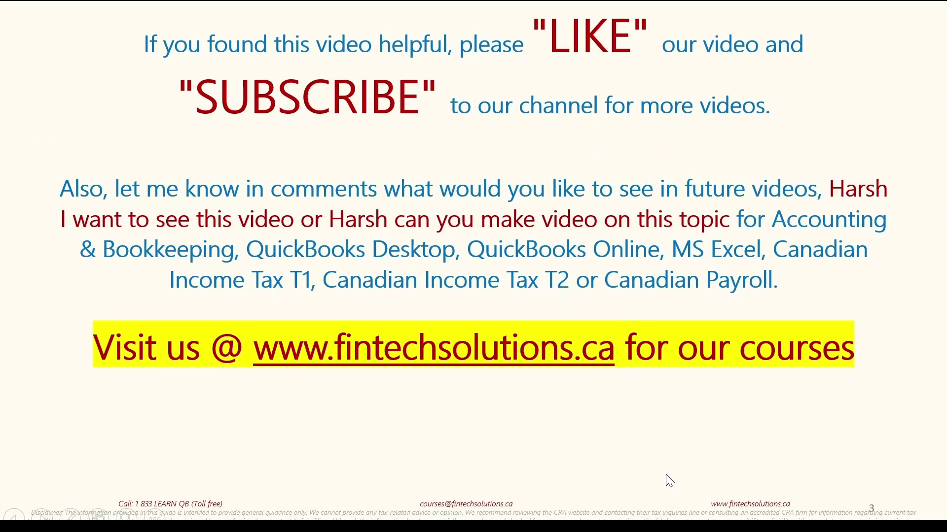